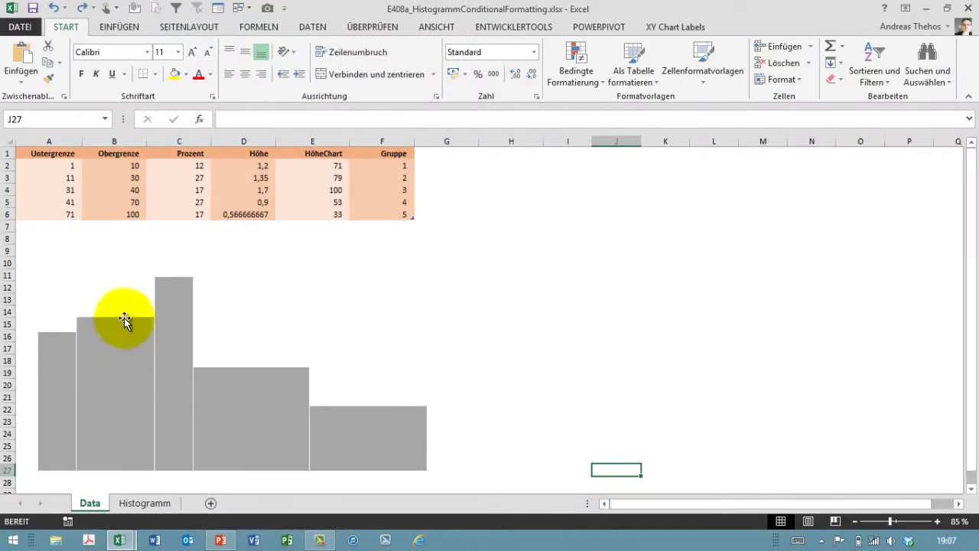
Step: Compare the Histogramm sheet and the finished E408_HistogrammConditionalFormatting workbook, then return to E408a
click(142, 504)
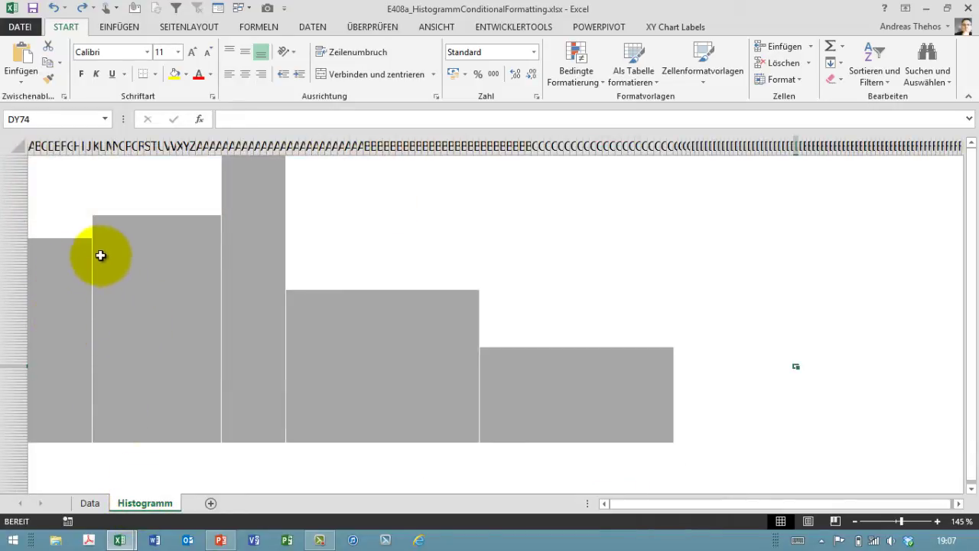
click(88, 504)
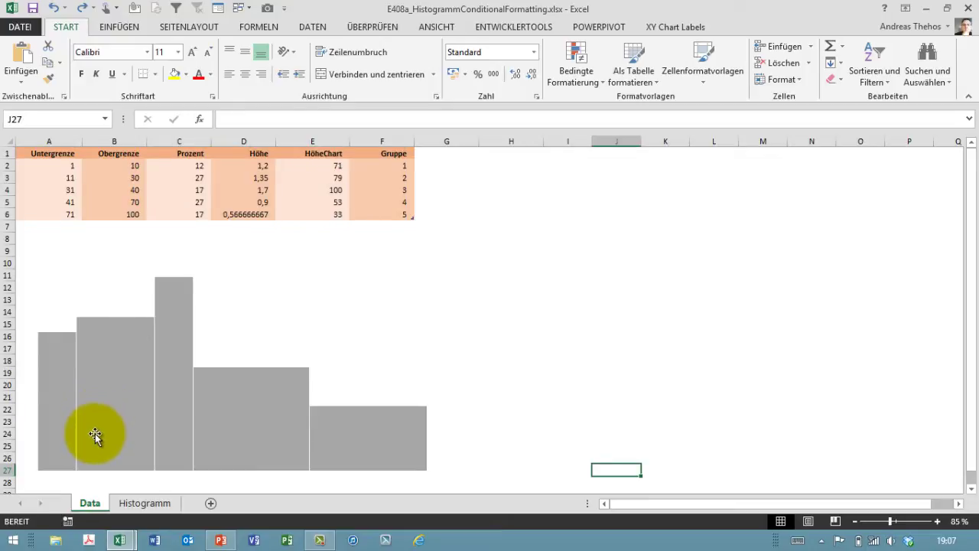
click(119, 539)
click(119, 514)
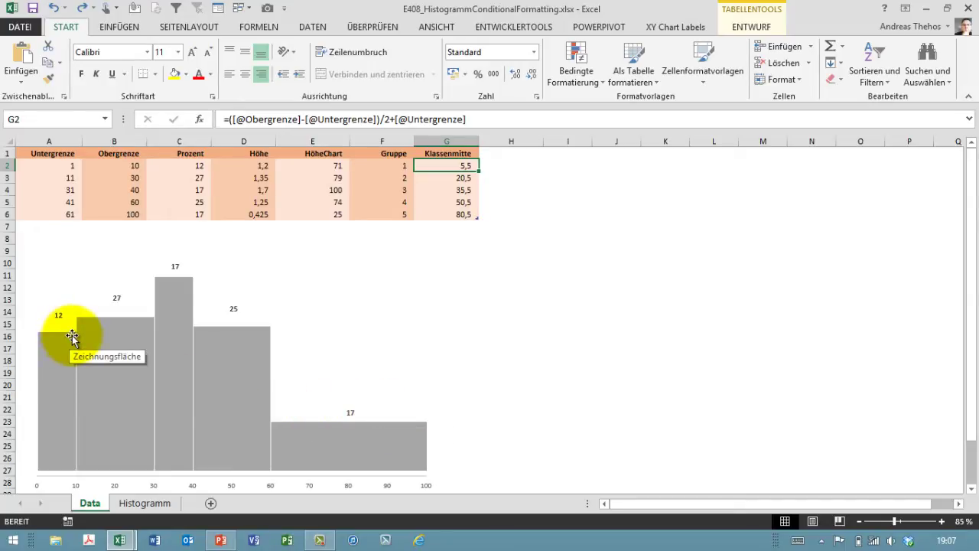
click(118, 540)
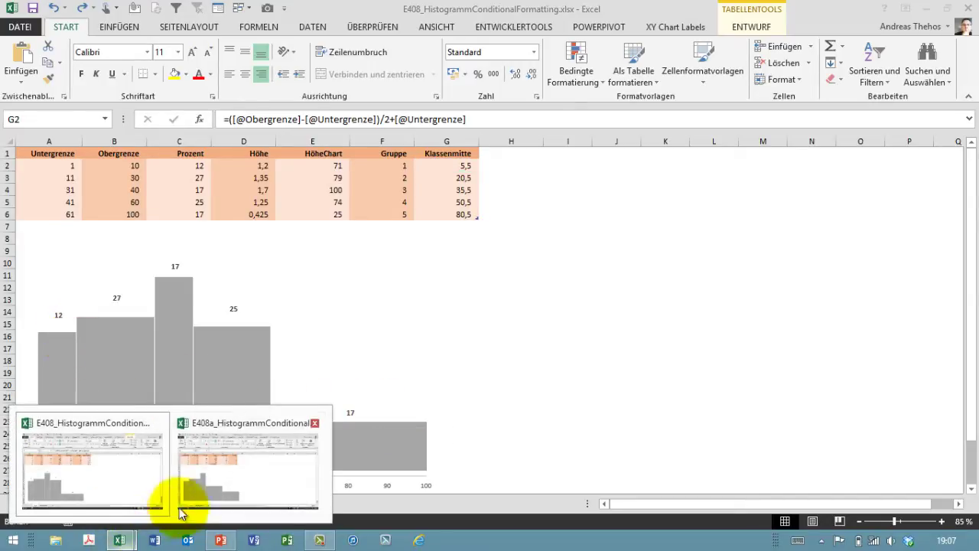
click(181, 511)
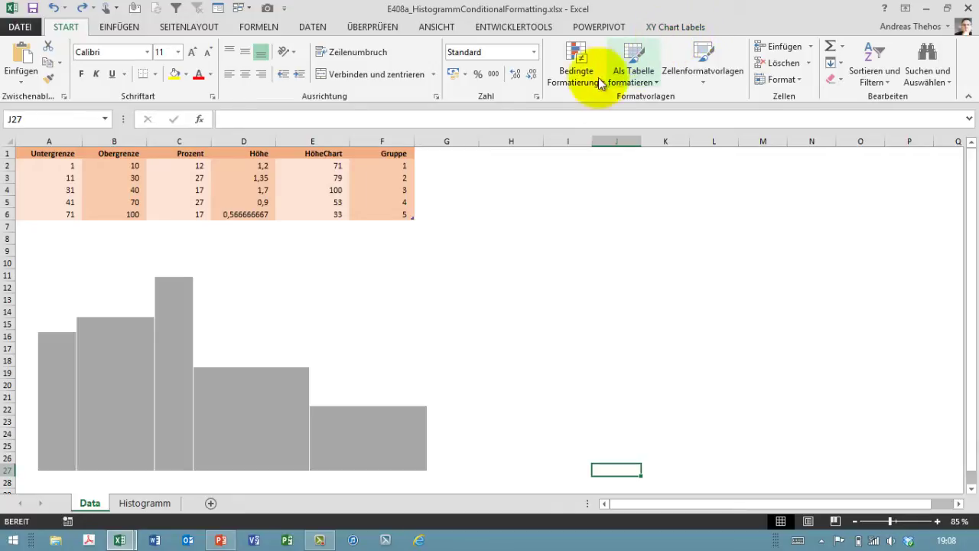
click(426, 157)
text(Klas)
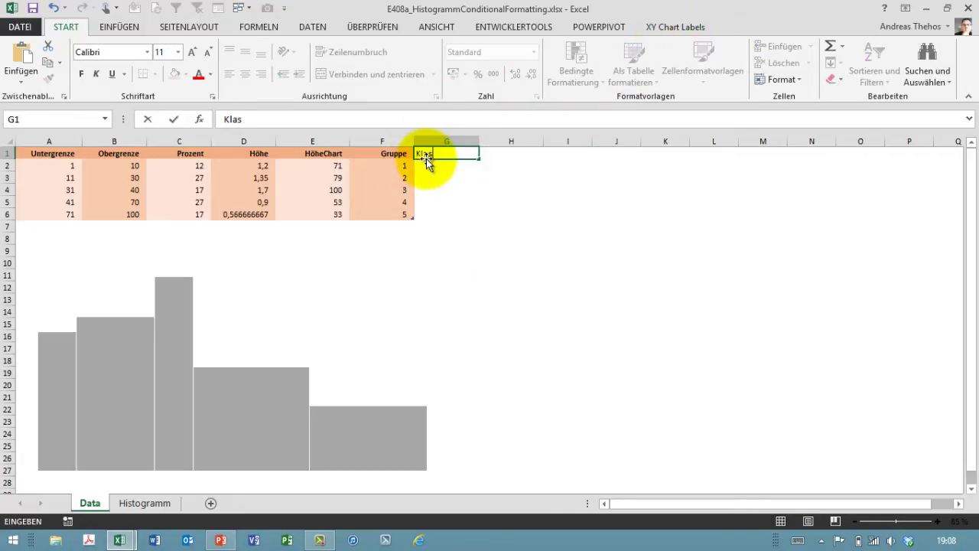
text(senmitte)
key(Return)
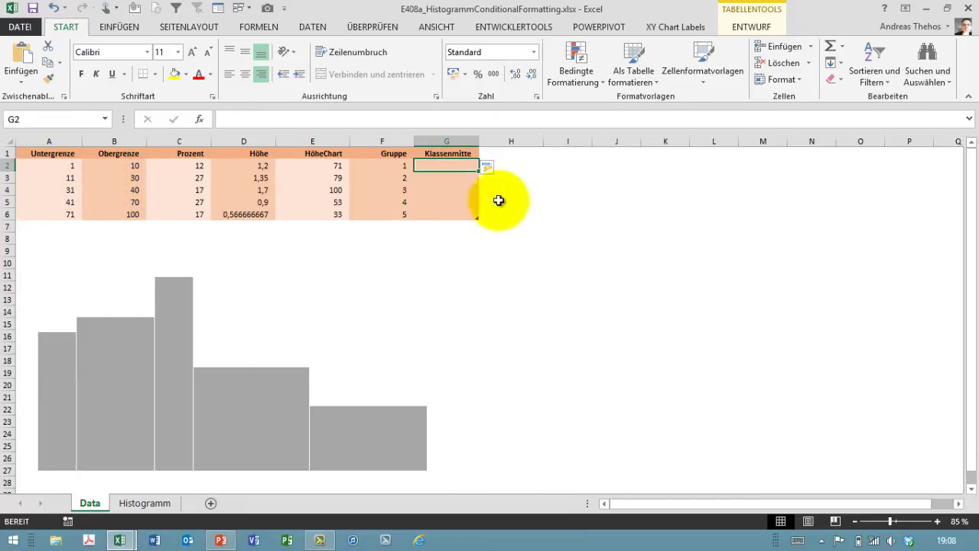
click(450, 162)
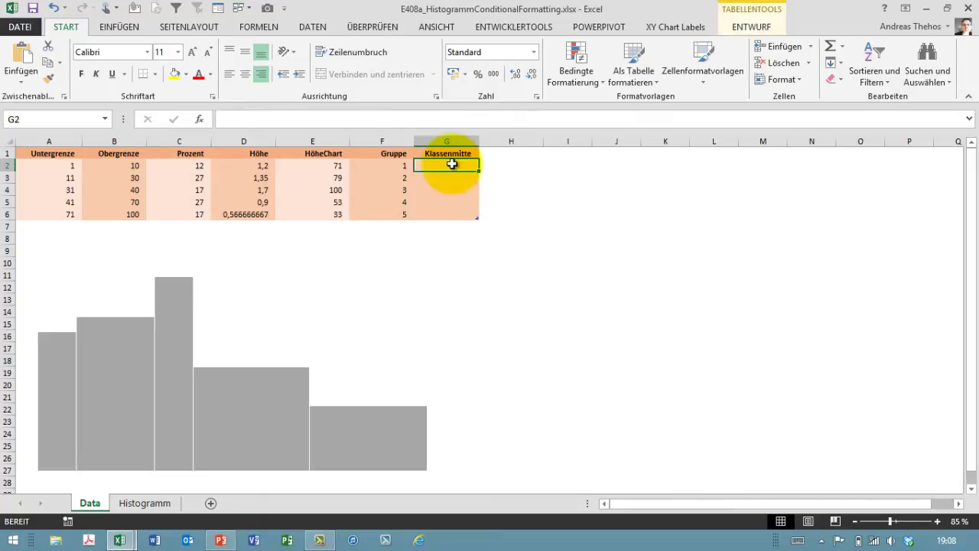
text(=([@Obergrenze]-[@Untergrenze])/2+[@Untergrenze])
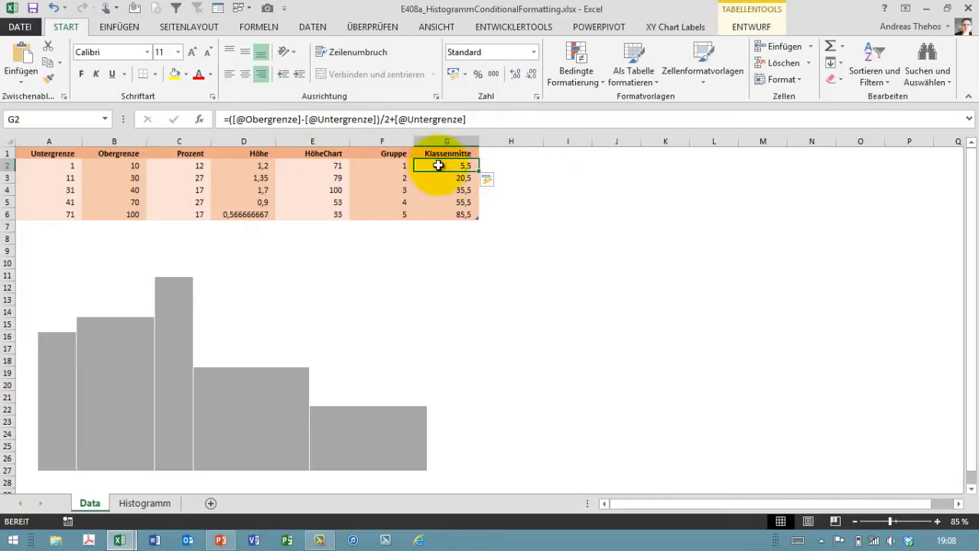
double_click(439, 165)
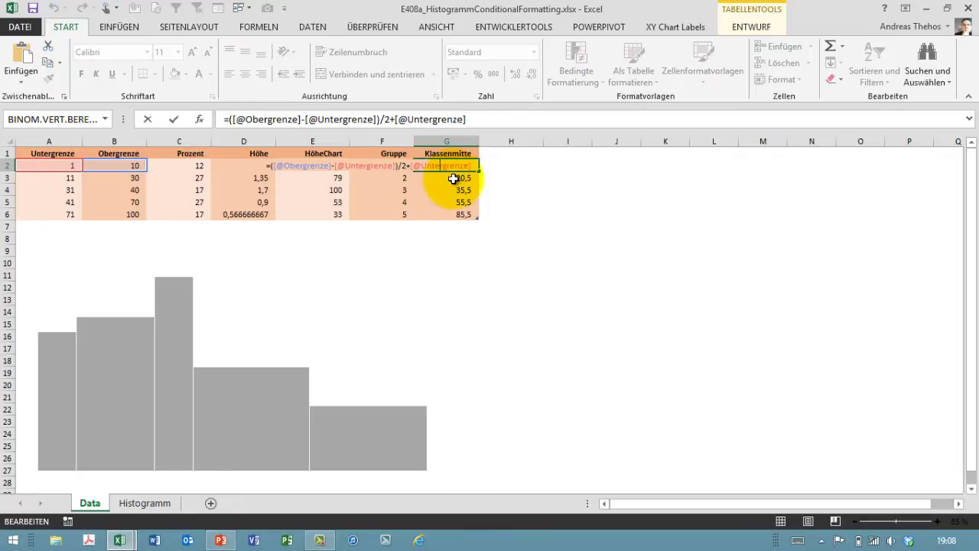
key(Return)
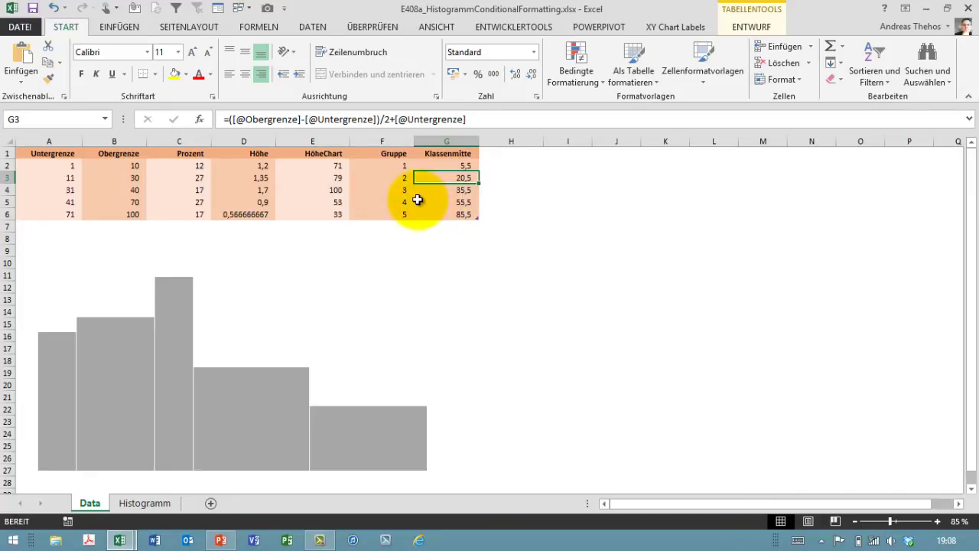
drag(437, 164, 437, 211)
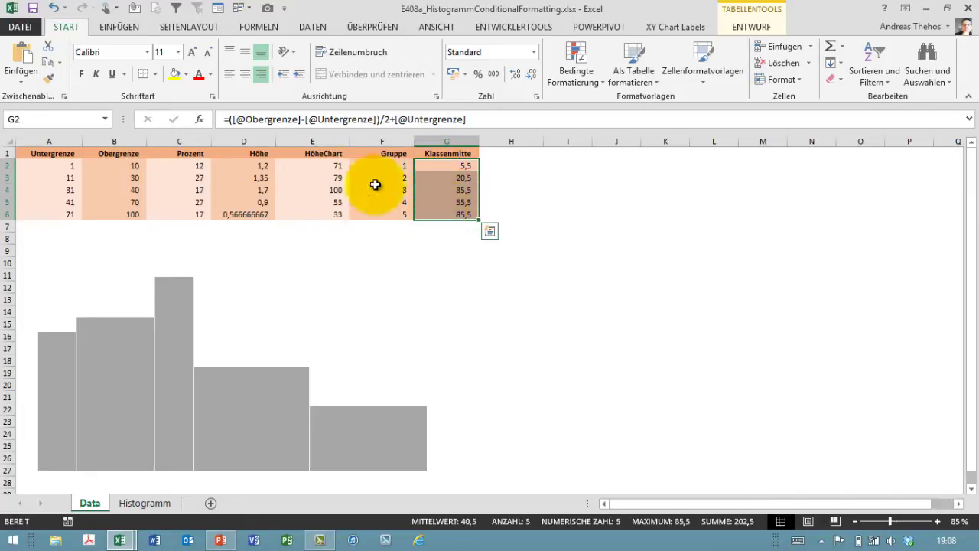
drag(332, 168, 332, 218)
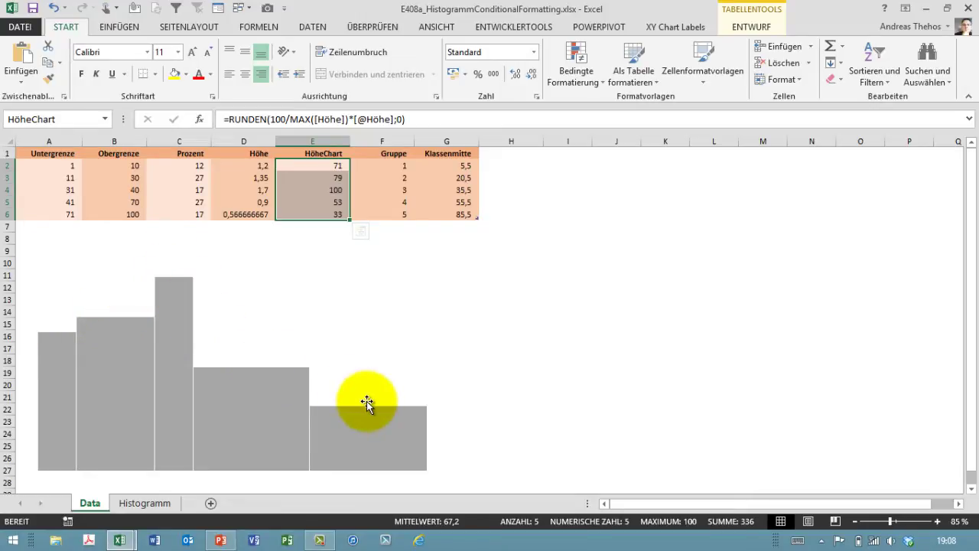
drag(191, 166, 188, 222)
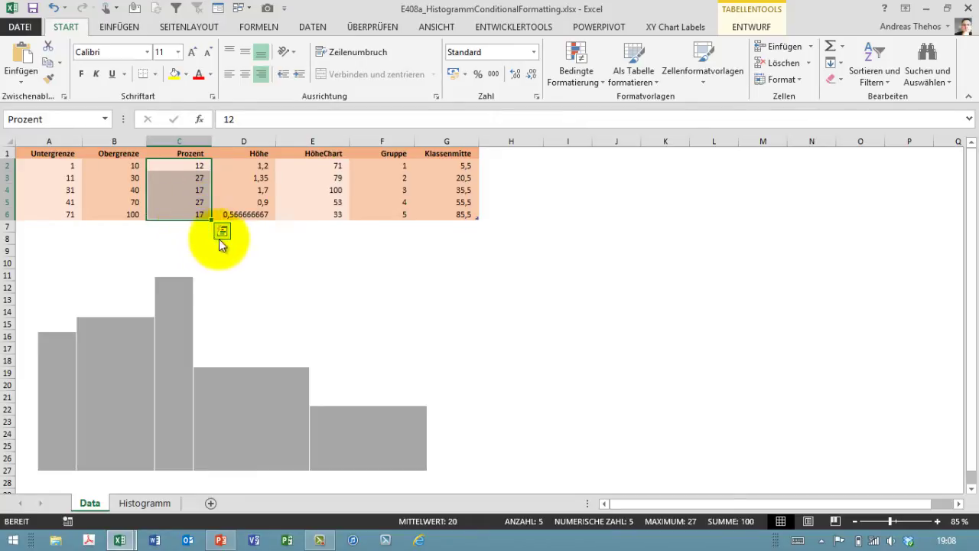
drag(322, 166, 316, 215)
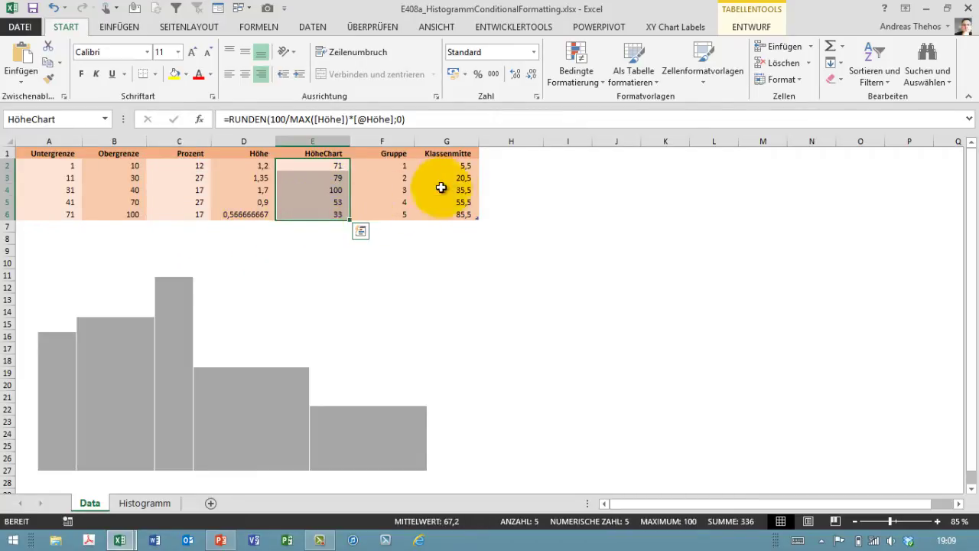
drag(454, 166, 448, 214)
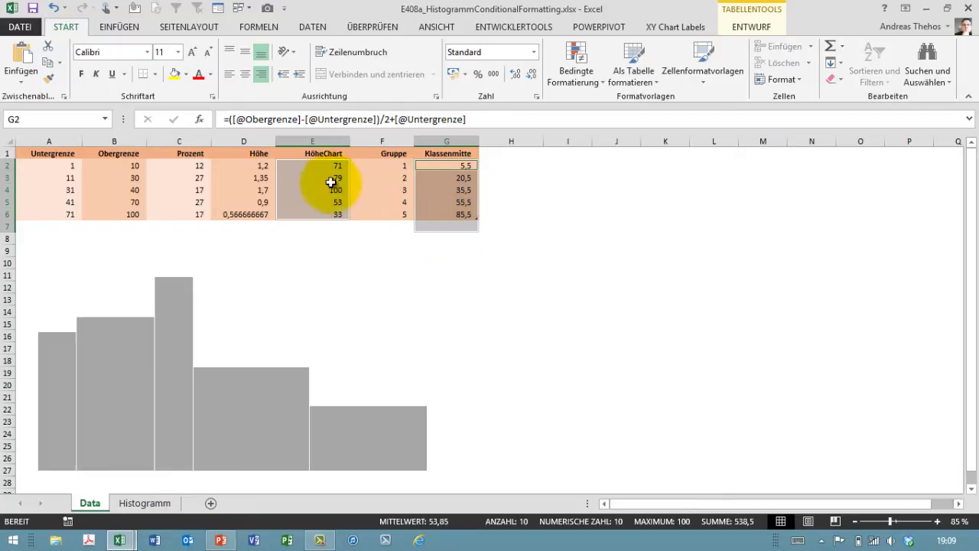
drag(192, 166, 195, 220)
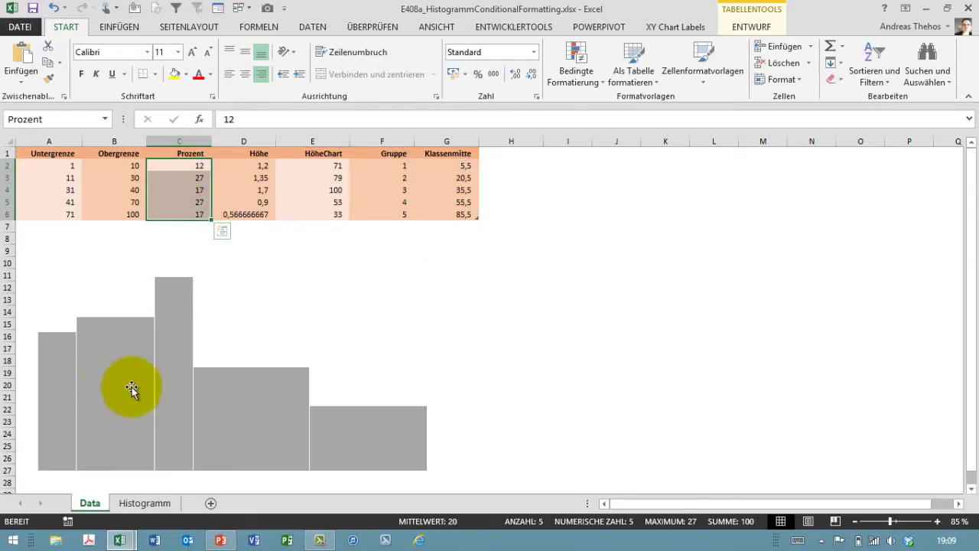
click(279, 328)
Step: Insert an empty XY scatter chart on the Data sheet
click(567, 274)
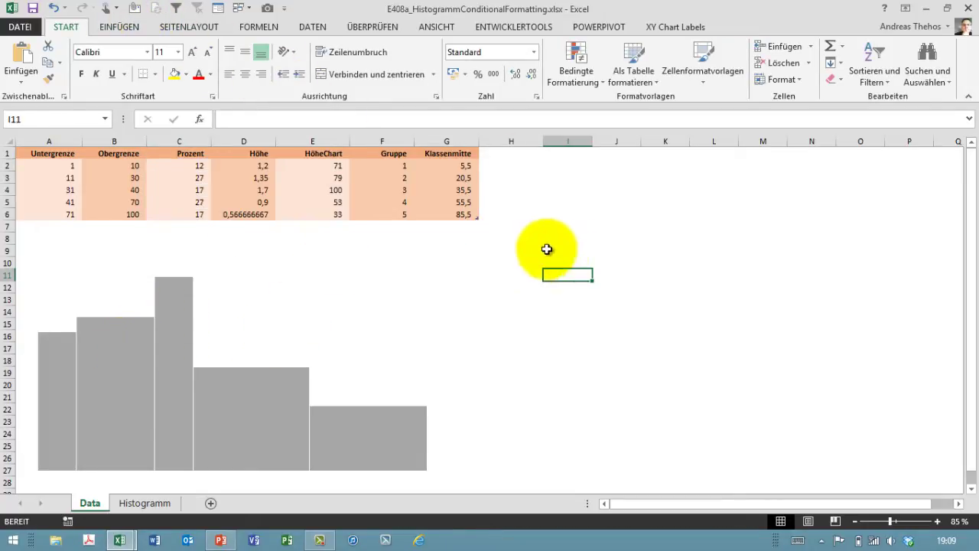
click(136, 24)
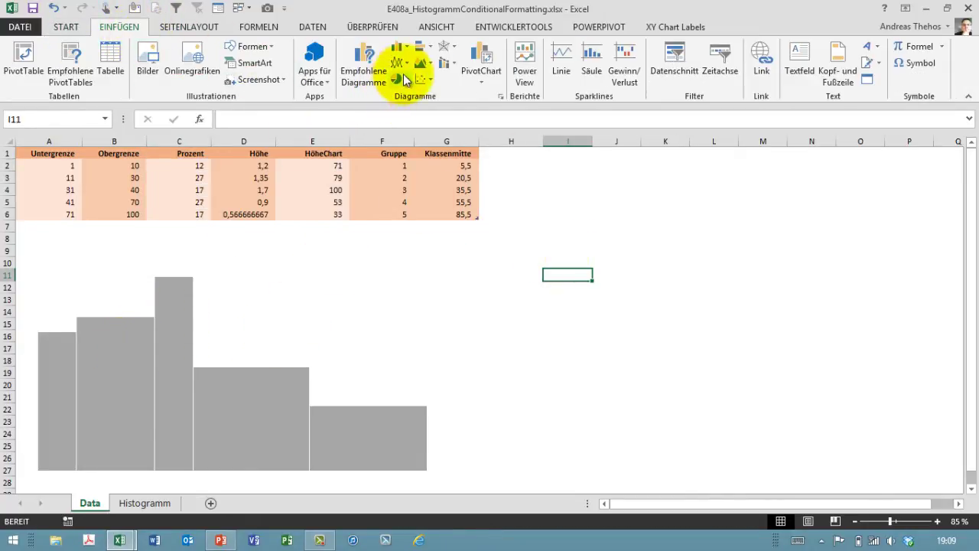
click(426, 81)
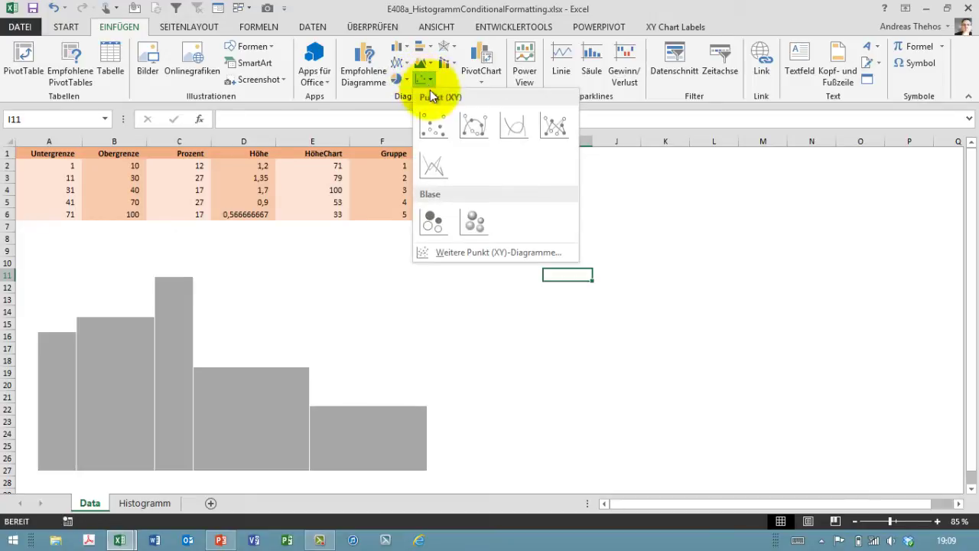
click(439, 134)
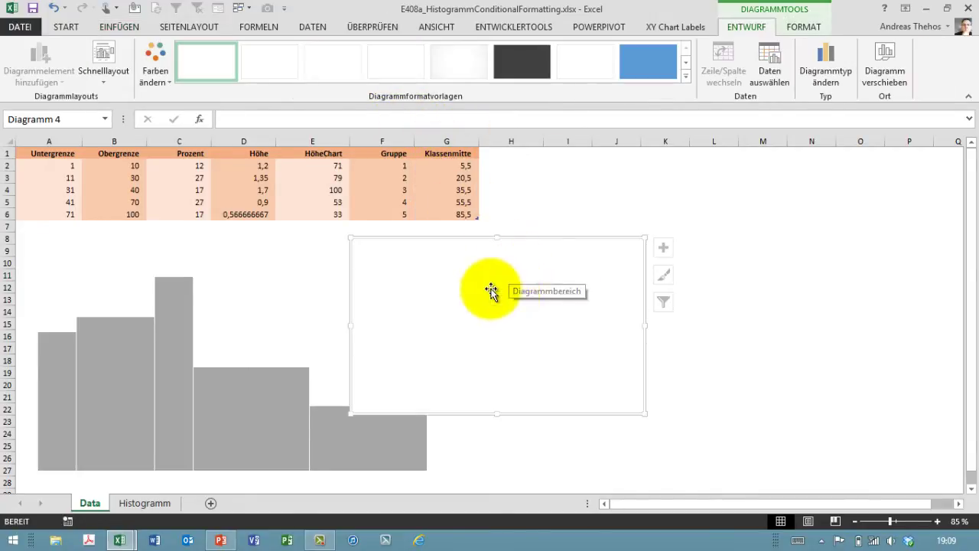
Step: Add a scatter series with X values G2:G6 and Y values E2:E6, clearing the mistaken name
click(771, 65)
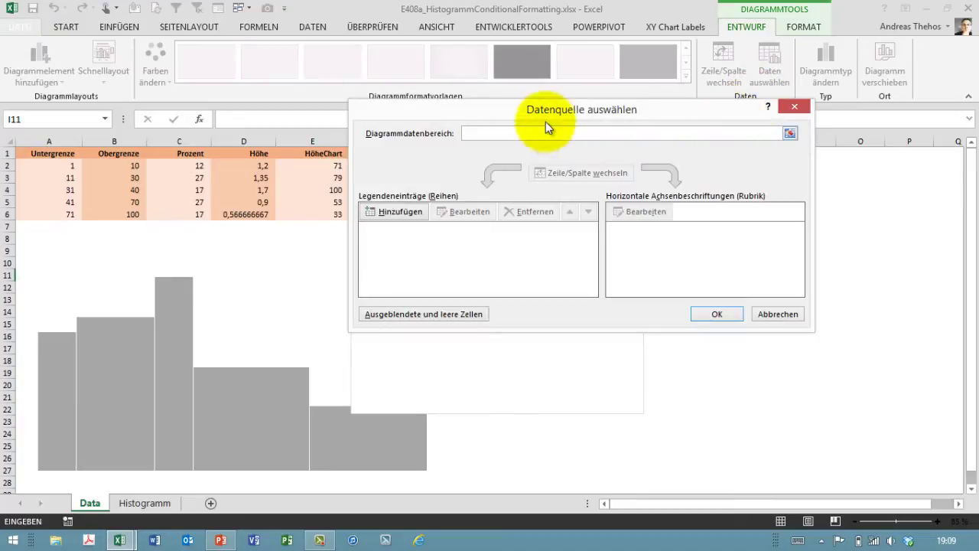
click(404, 212)
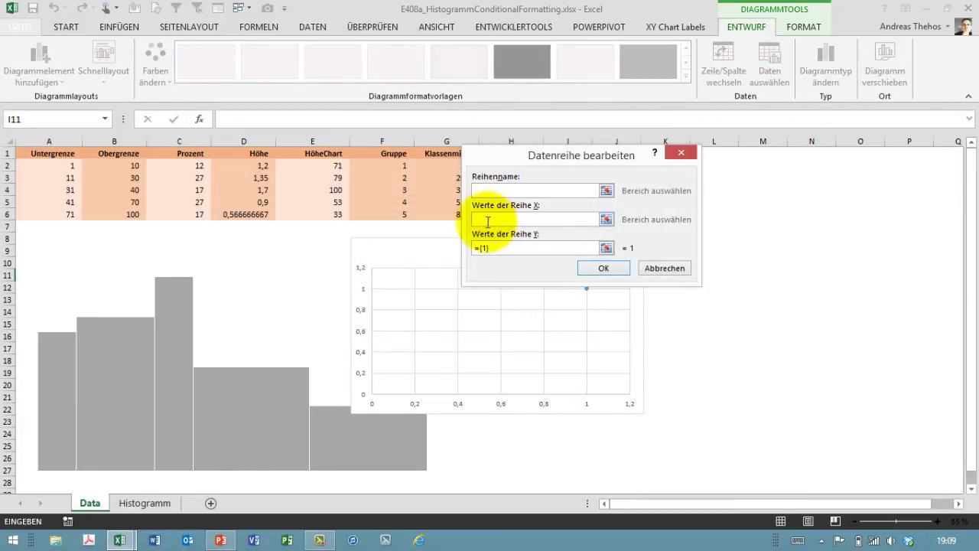
drag(436, 163, 436, 214)
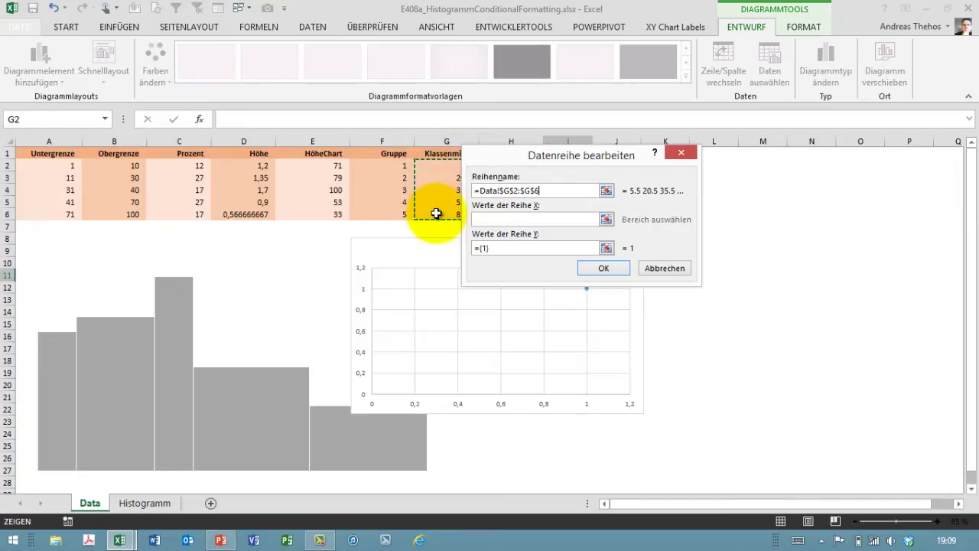
mouse_move(549, 189)
mouse_down()
mouse_move(464, 181)
mouse_move(450, 214)
mouse_up()
key(Delete)
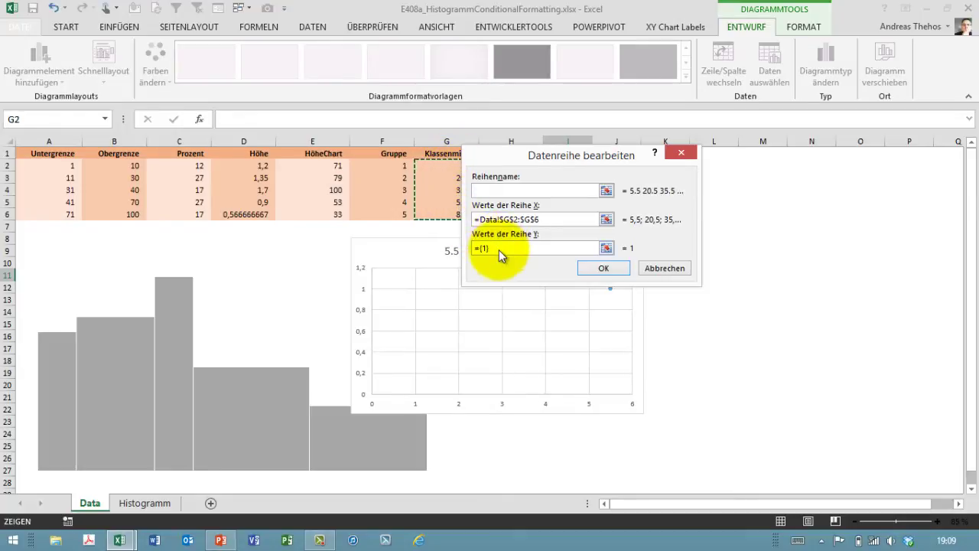
drag(498, 248, 468, 247)
key(Delete)
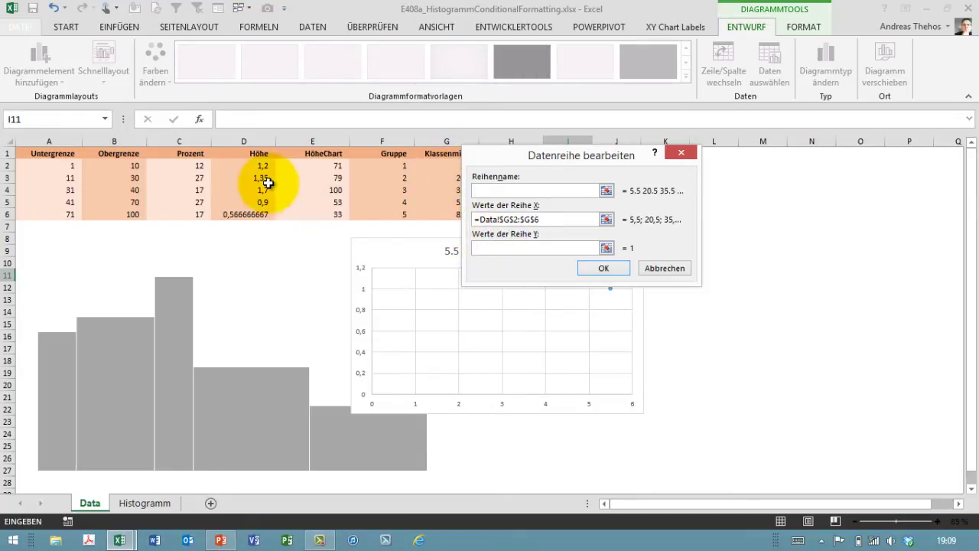
drag(314, 166, 311, 211)
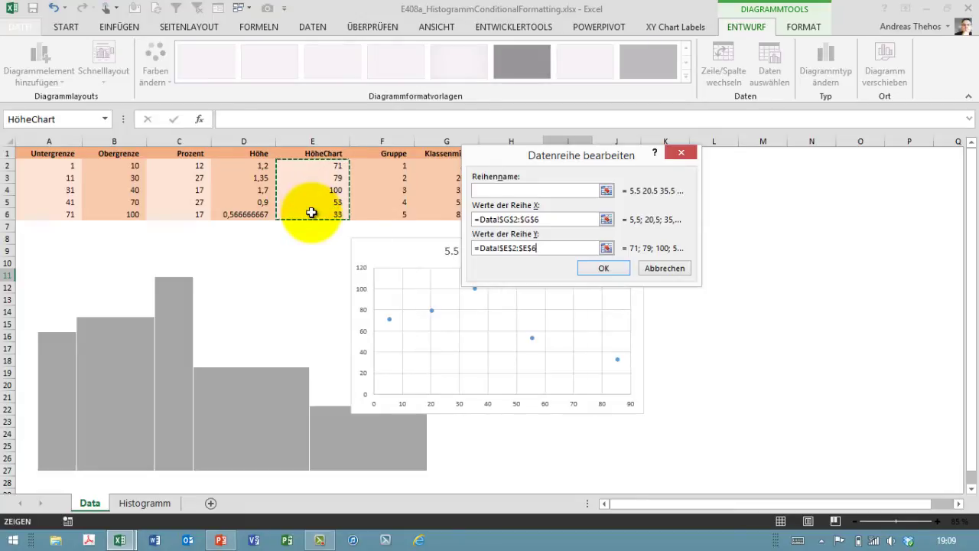
click(602, 269)
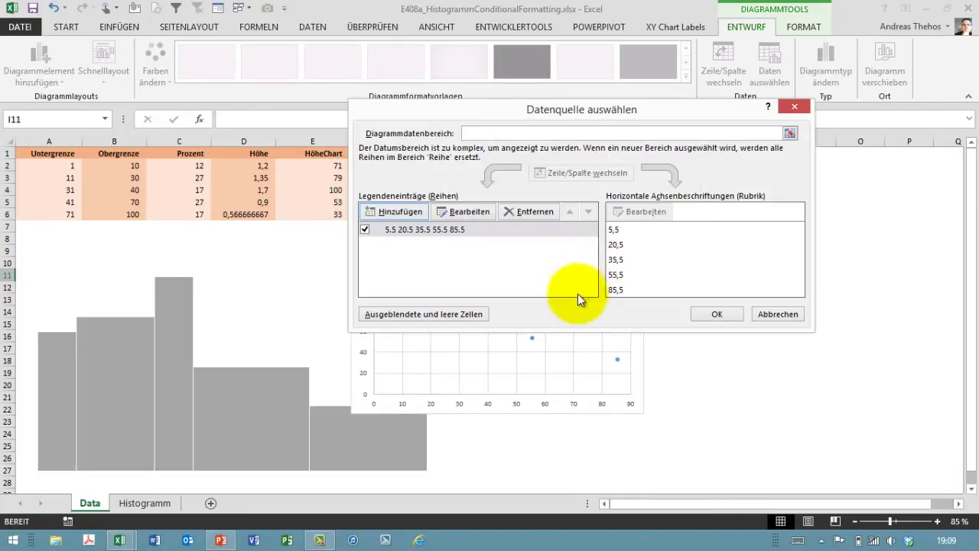
click(717, 314)
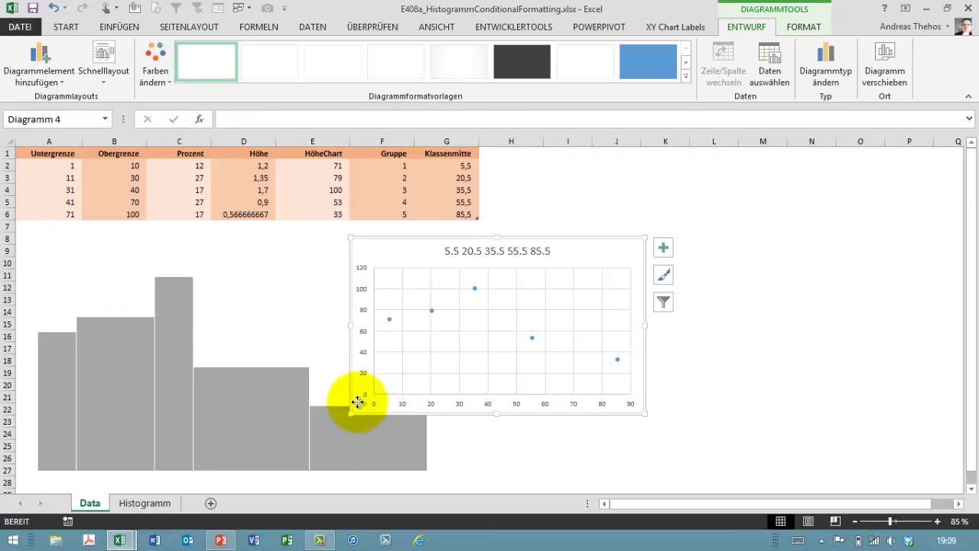
Step: Place the scatter chart over the histogram bars, enlarge it to cover them, and delete its title
drag(357, 403, 31, 465)
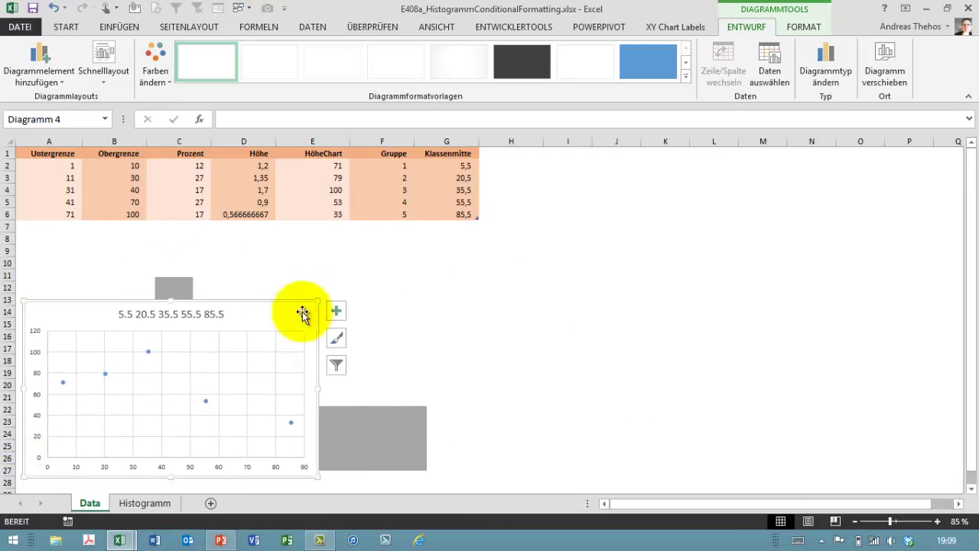
drag(319, 301, 457, 240)
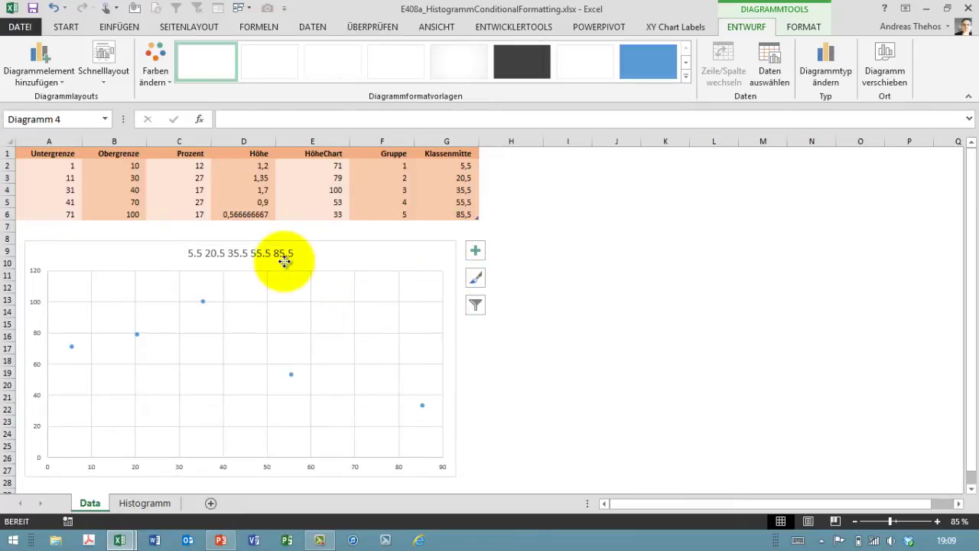
key(Delete)
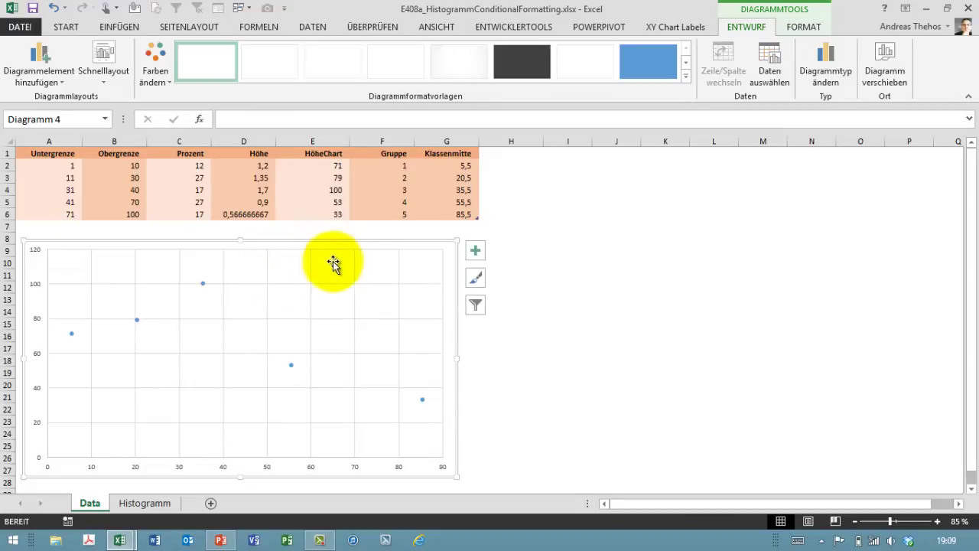
Step: Set both the scatter chart's chart area and plot area to No Fill
right_click(449, 271)
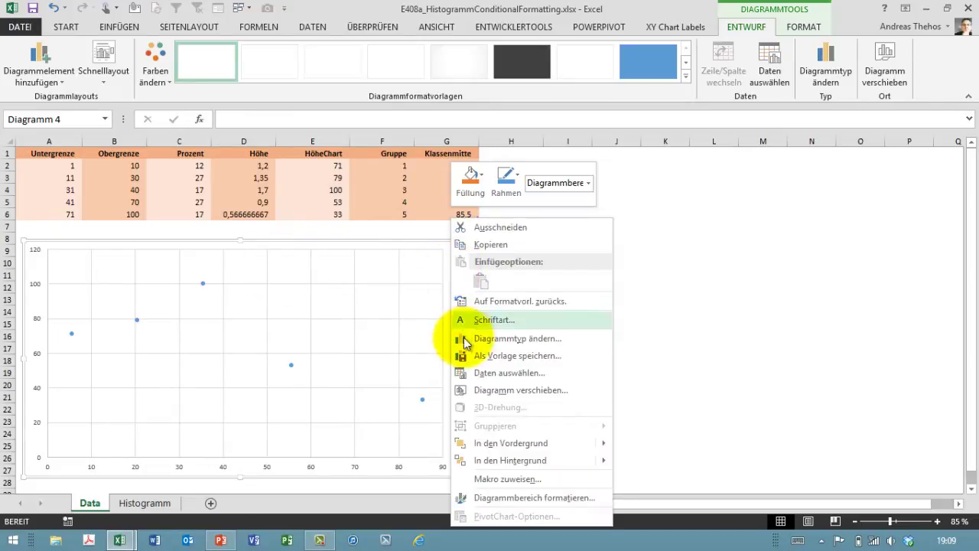
click(484, 178)
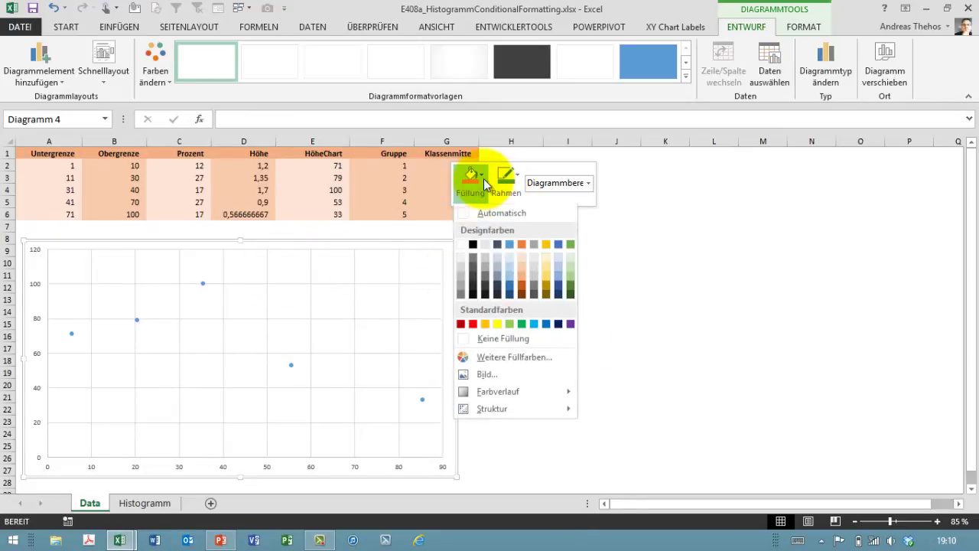
click(471, 339)
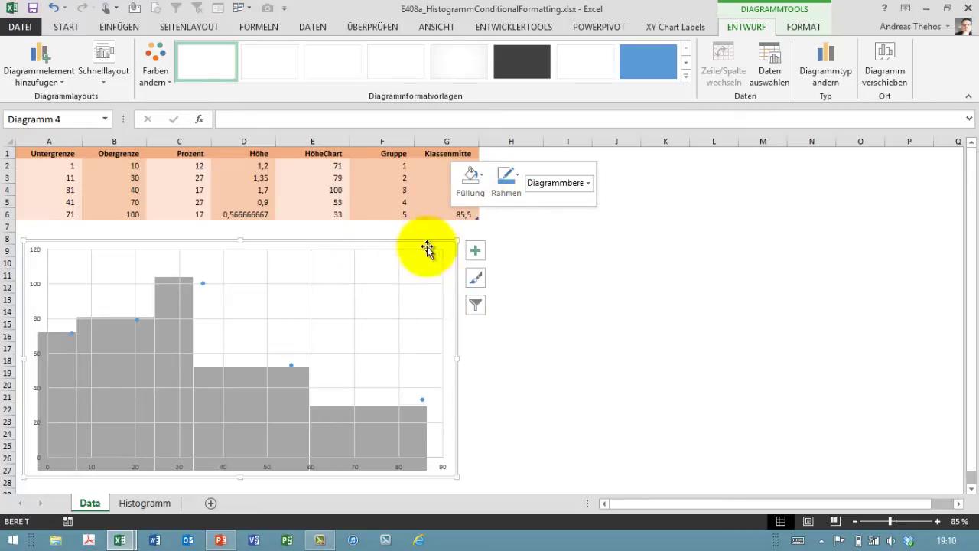
right_click(453, 261)
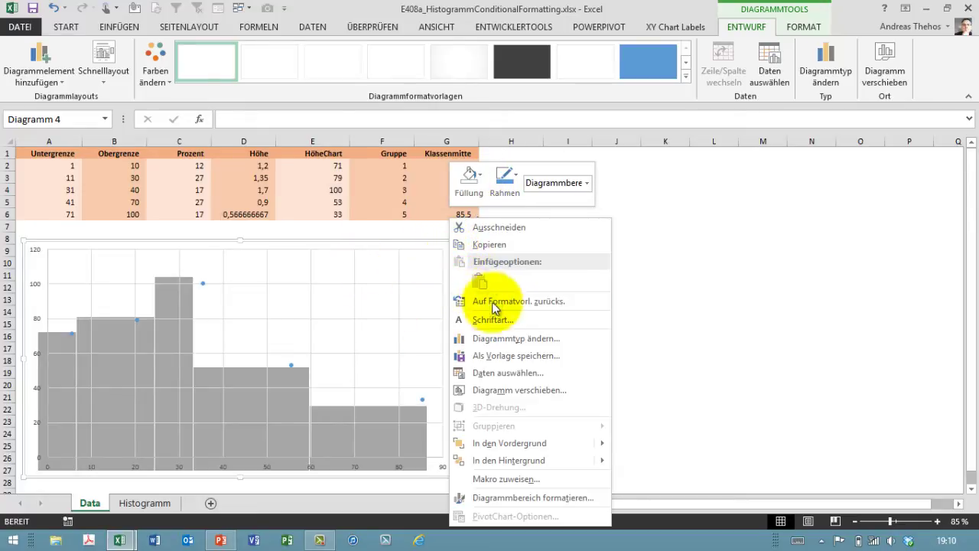
click(479, 179)
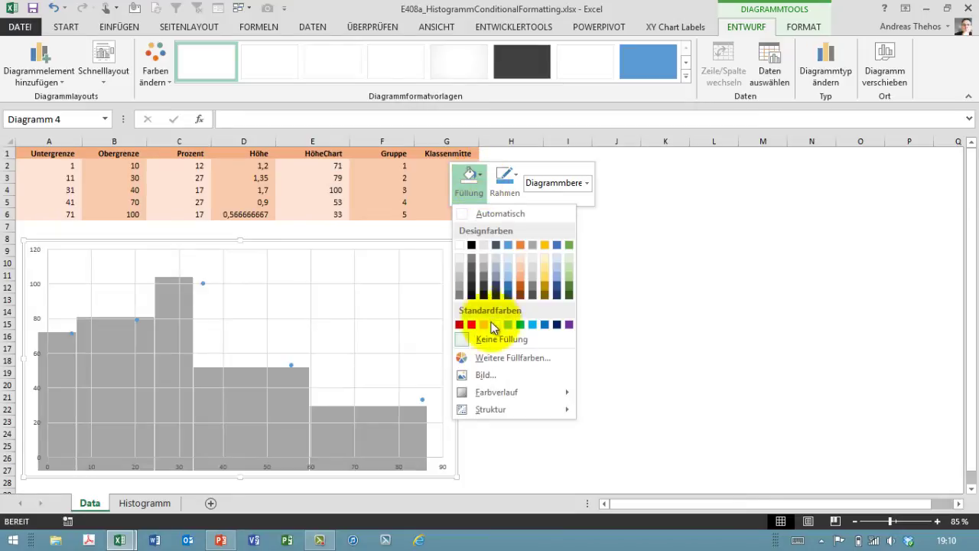
click(375, 387)
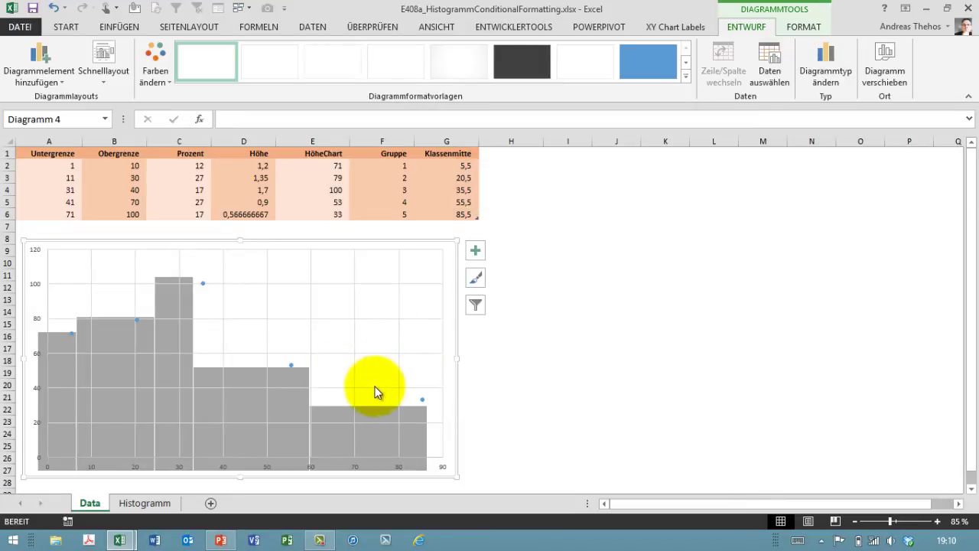
click(375, 387)
Step: Delete the scatter chart's horizontal and vertical gridlines and its vertical value axis
key(Escape)
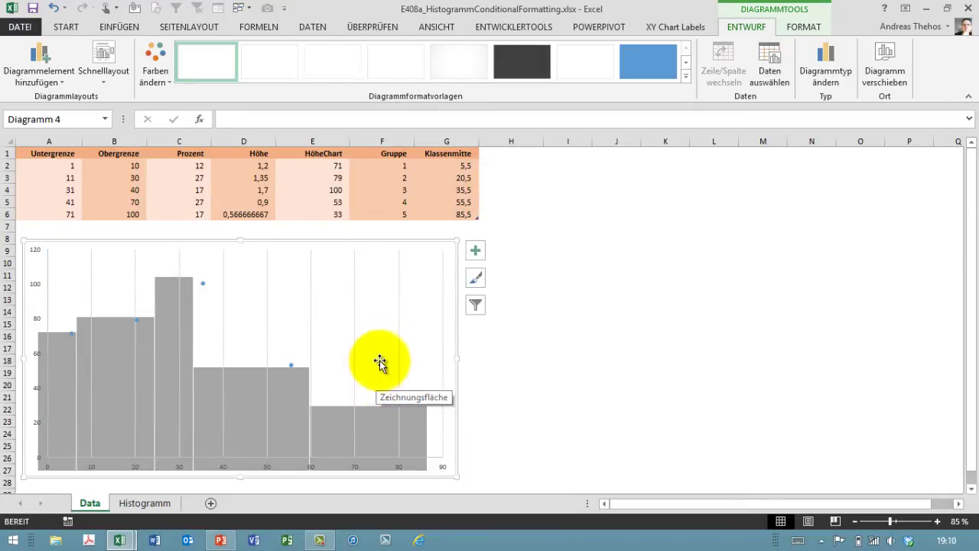
key(Delete)
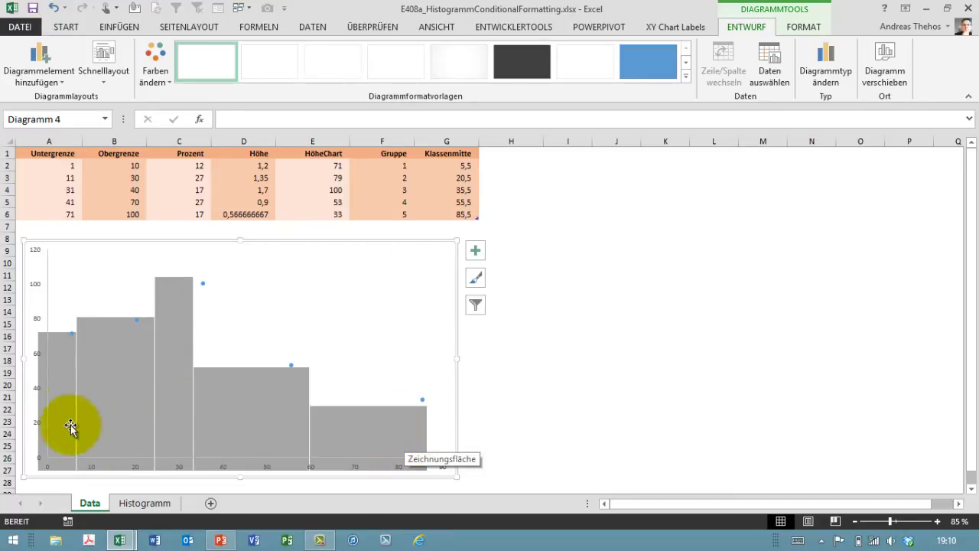
key(Delete)
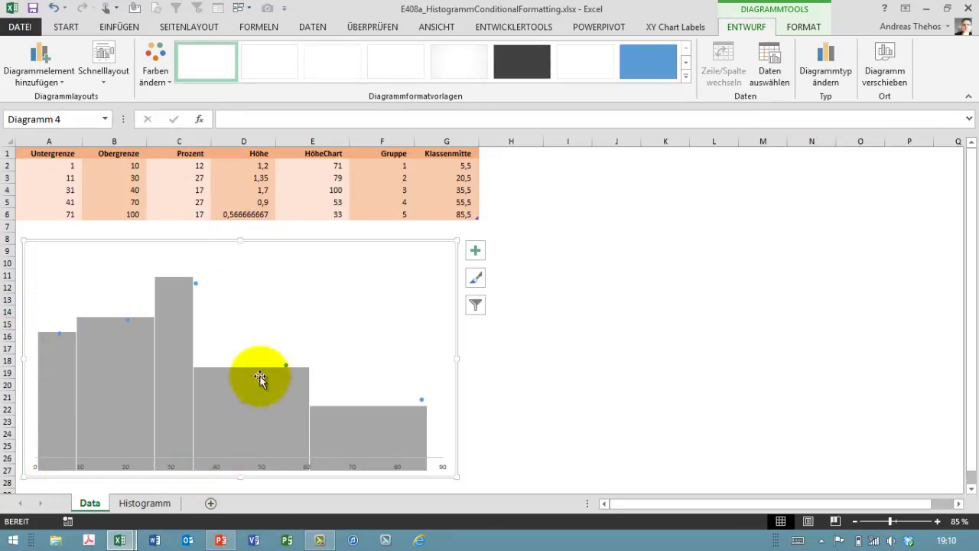
Step: Make the chart taller and narrower so its points line up with the bars
drag(239, 241, 240, 231)
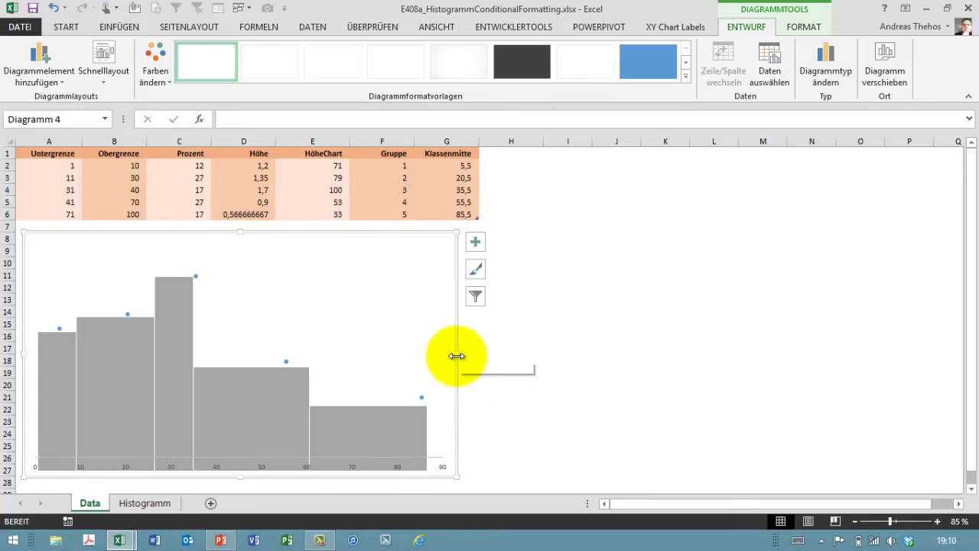
drag(456, 355, 439, 353)
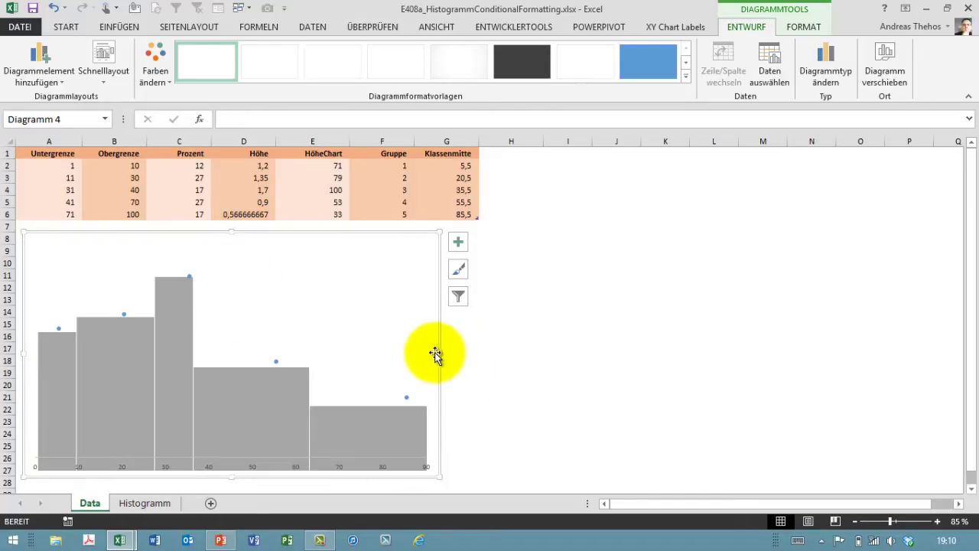
right_click(329, 467)
key(Escape)
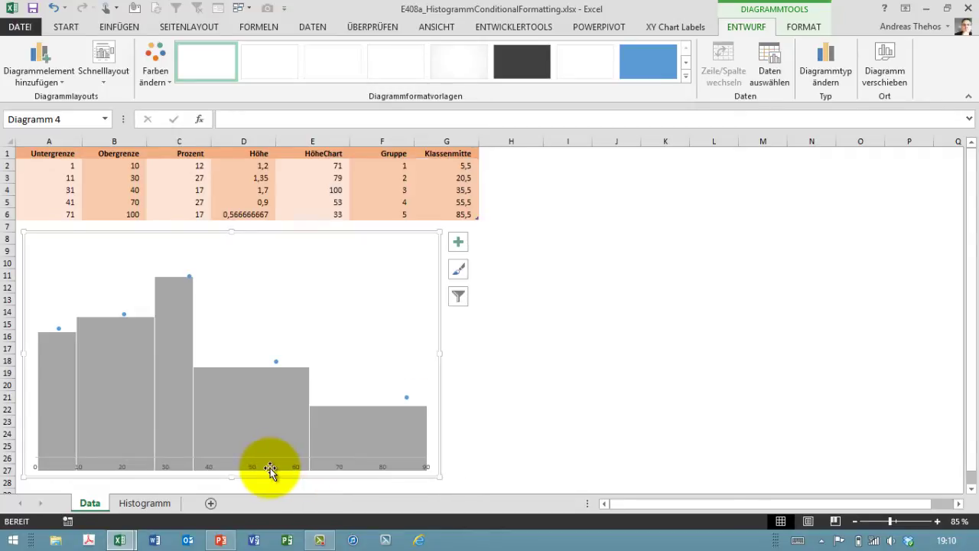
click(246, 465)
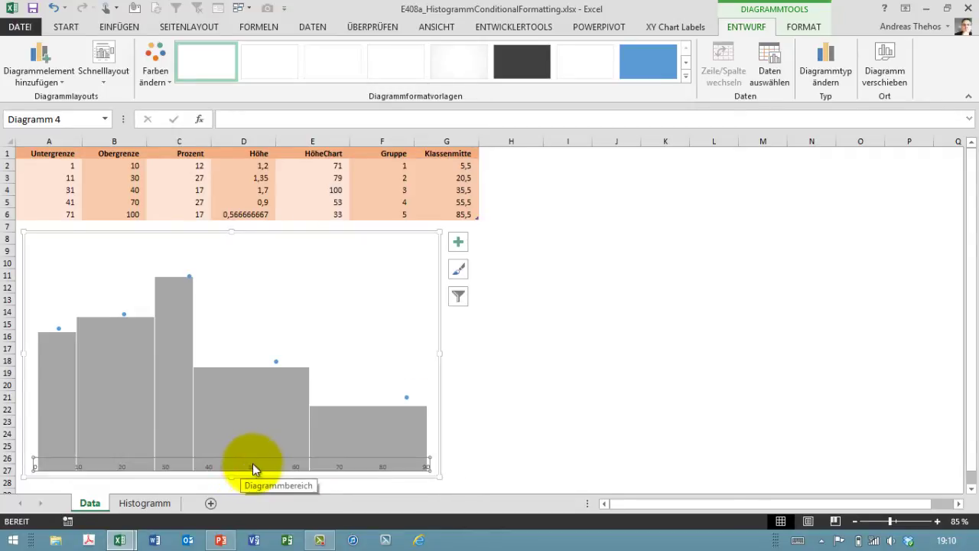
right_click(254, 462)
Step: Set the scatter chart's horizontal axis bounds to minimum 0 and maximum 100
click(303, 454)
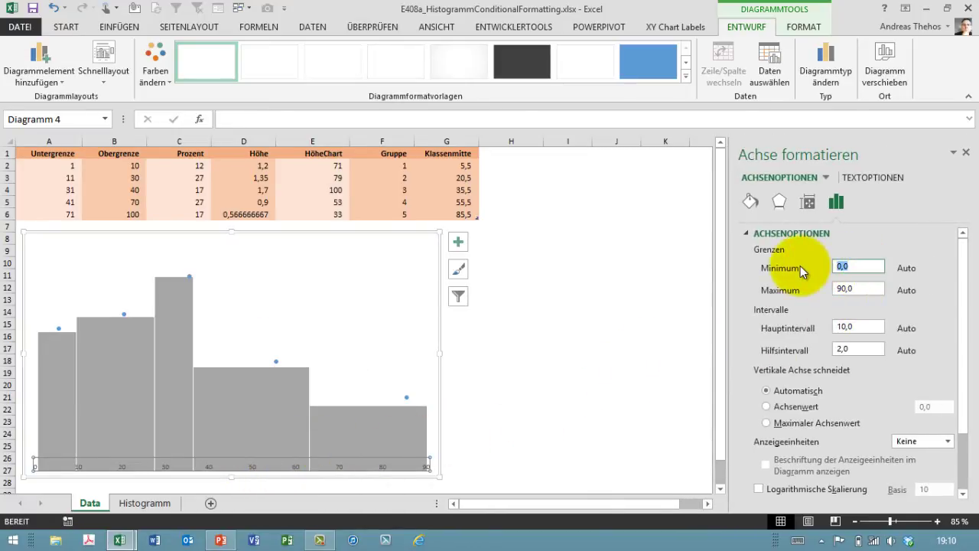
text(0)
click(845, 287)
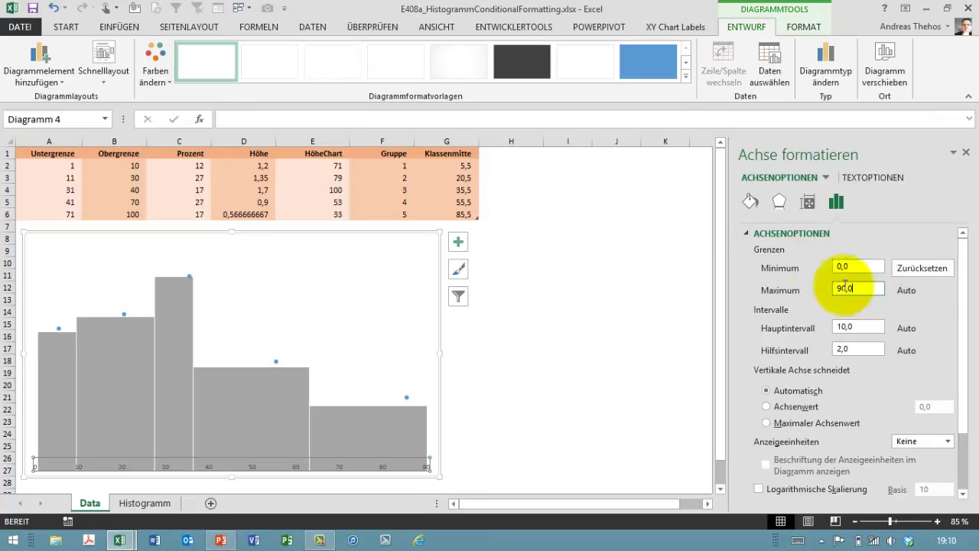
text(100)
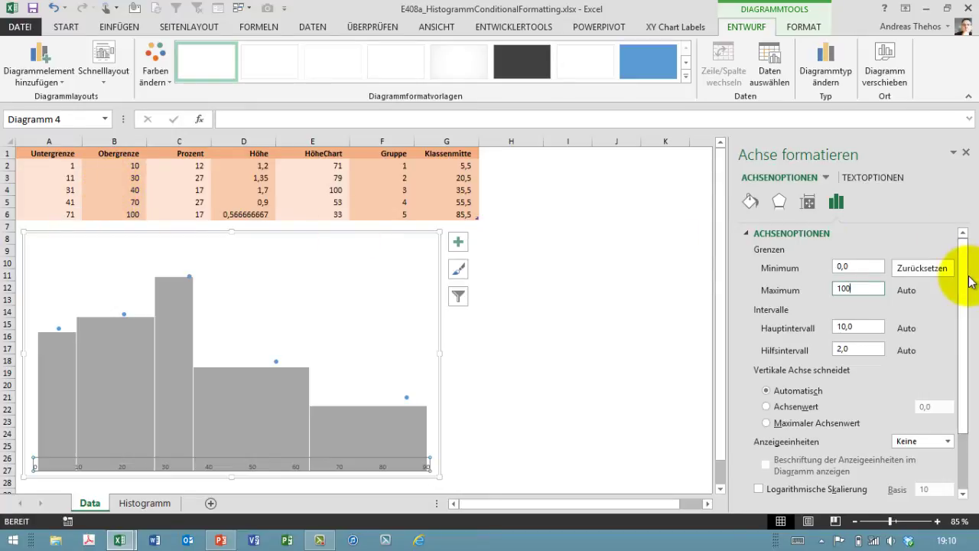
key(Return)
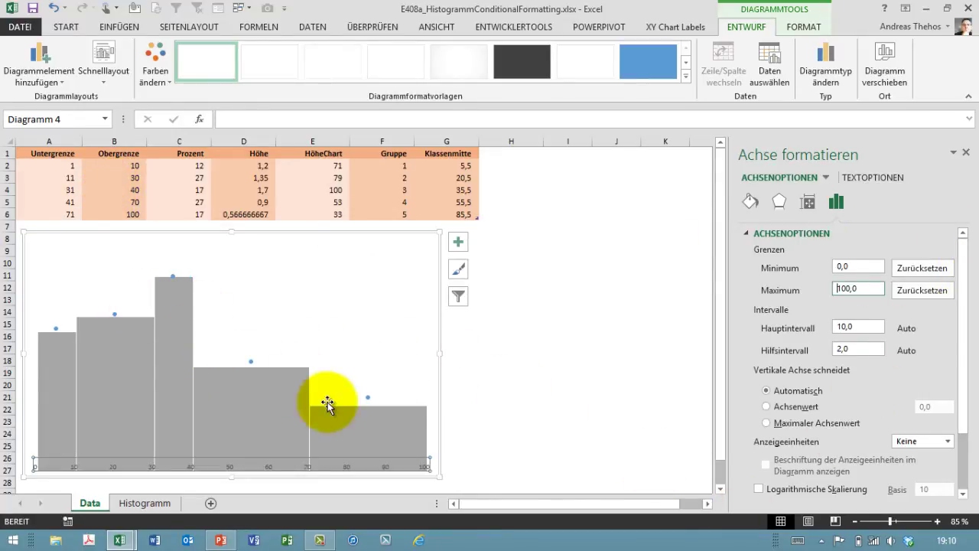
click(232, 240)
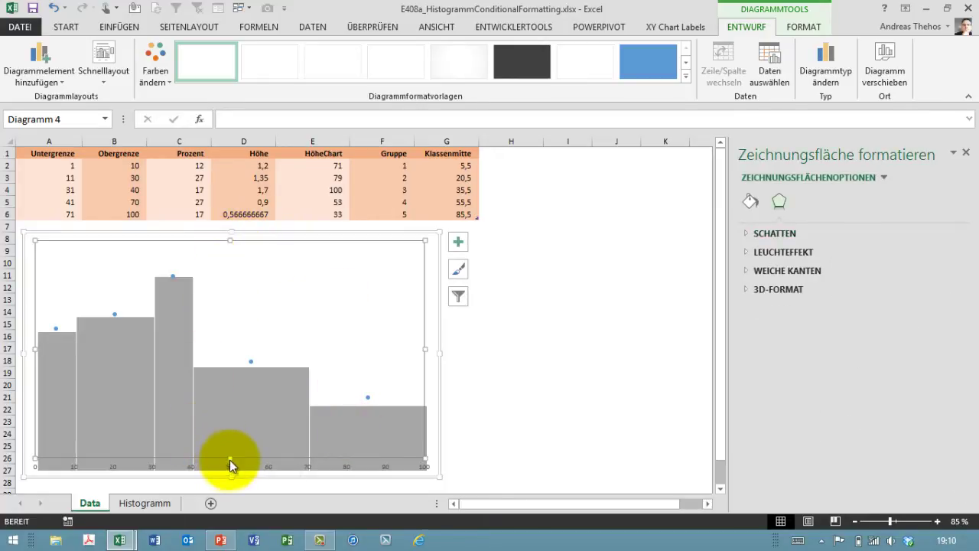
Step: Adjust the chart's bottom edge so each scatter point sits on its bar top
drag(233, 477, 229, 452)
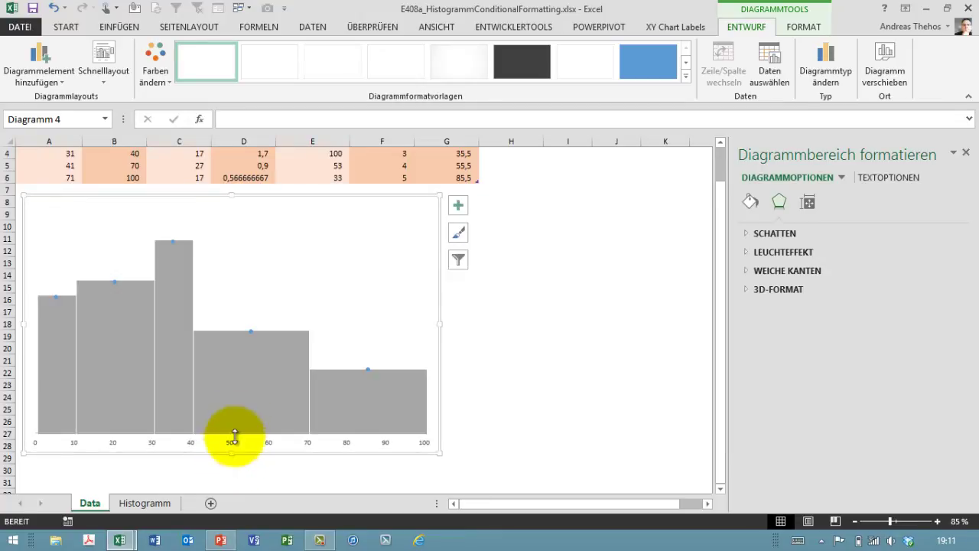
click(368, 373)
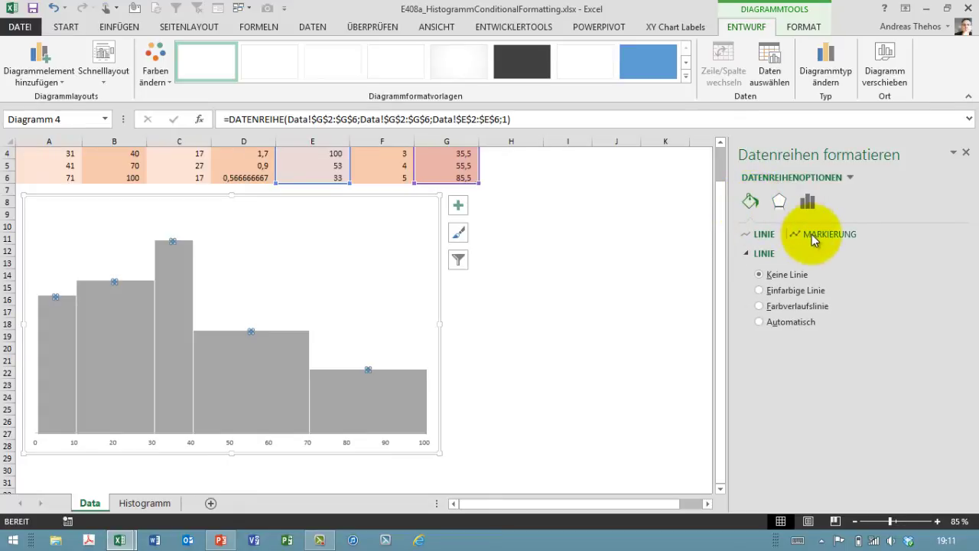
Step: Confirm the scatter series marker type is None, then bring up the XY Chart Labels tools
click(813, 238)
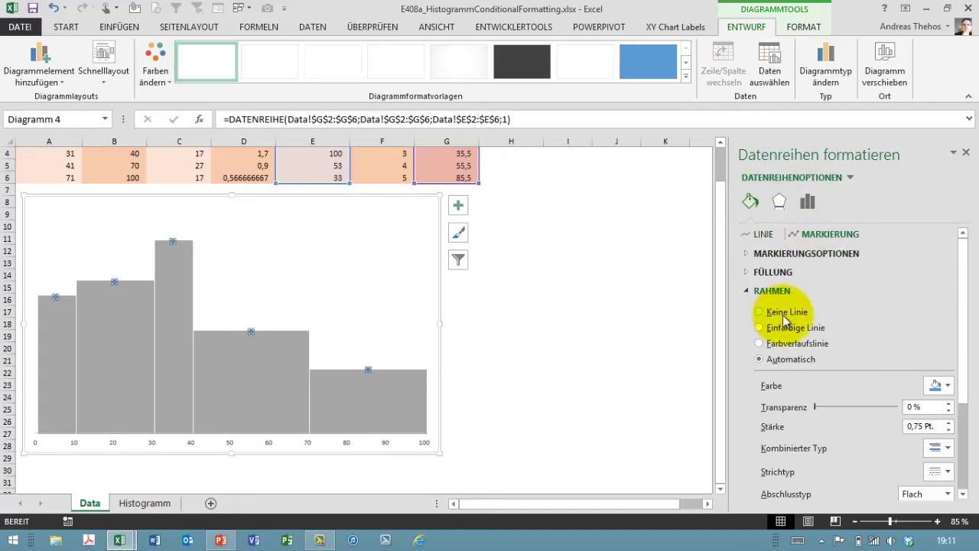
click(777, 272)
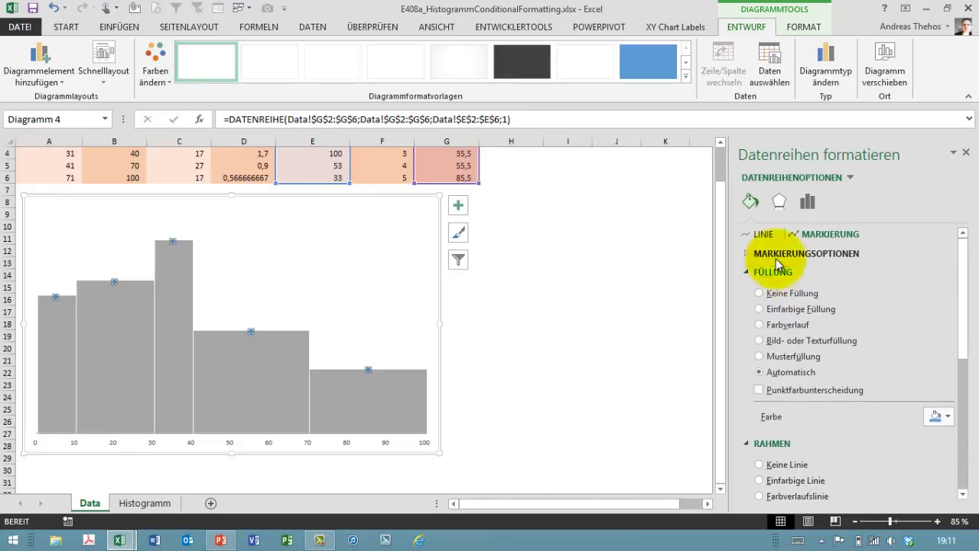
click(781, 259)
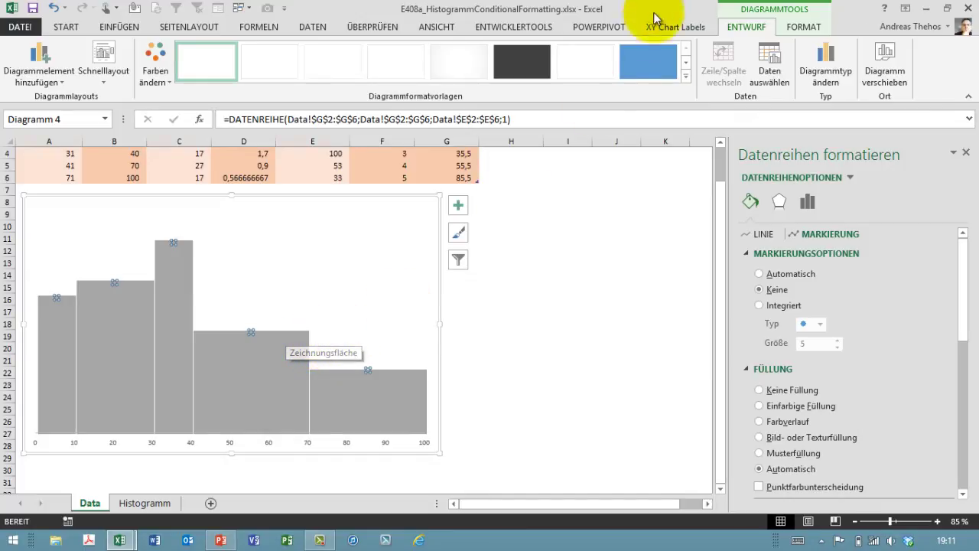
click(669, 29)
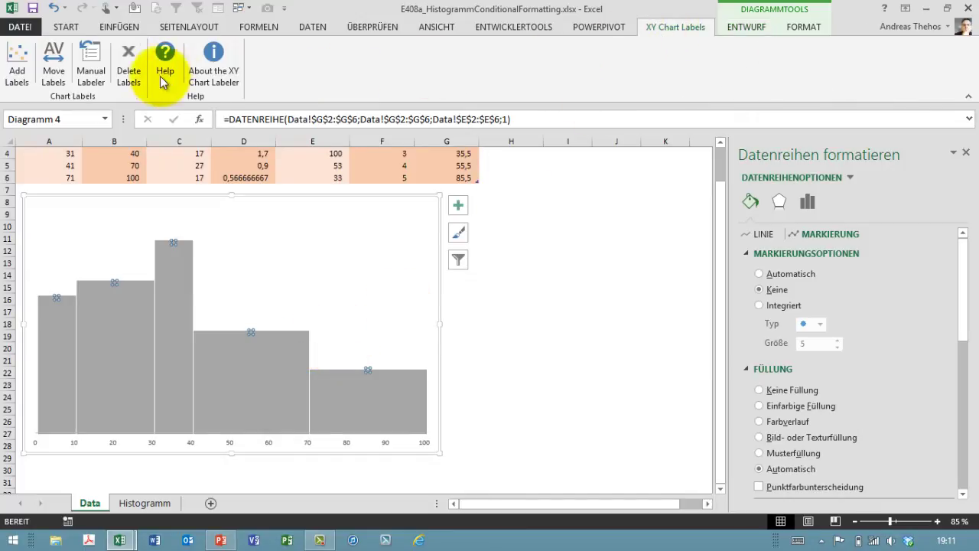
Step: Add XY Chart Labels from the Prozent range C2:C6, positioned above the points
click(18, 71)
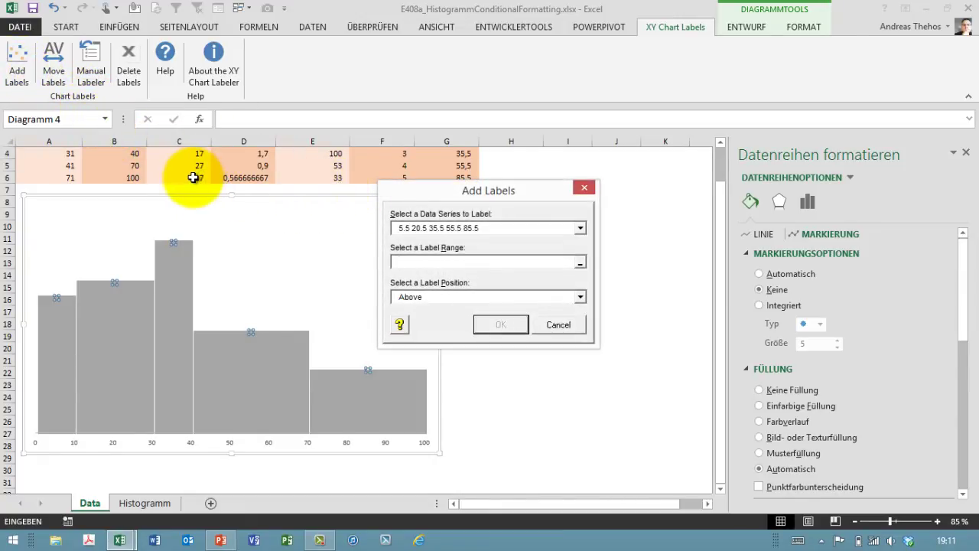
drag(194, 178, 179, 168)
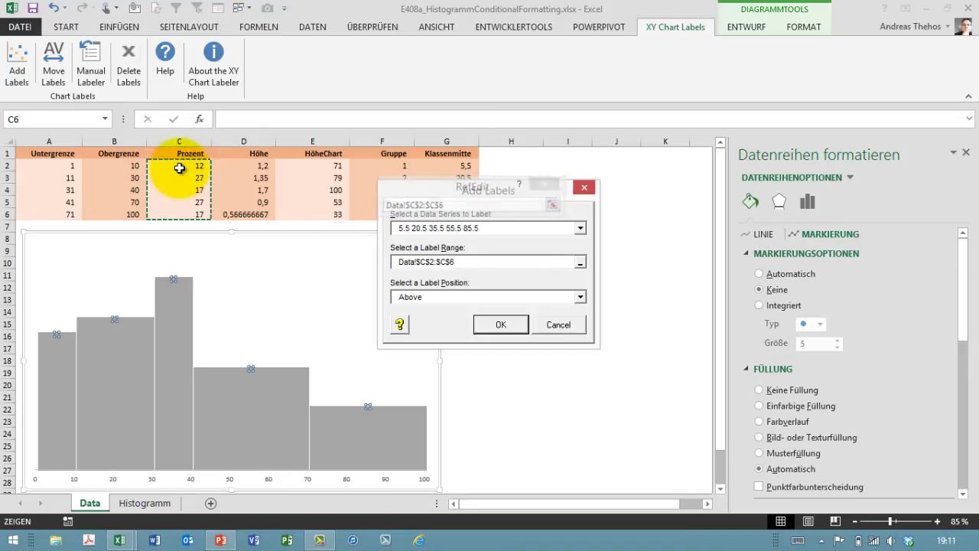
click(499, 323)
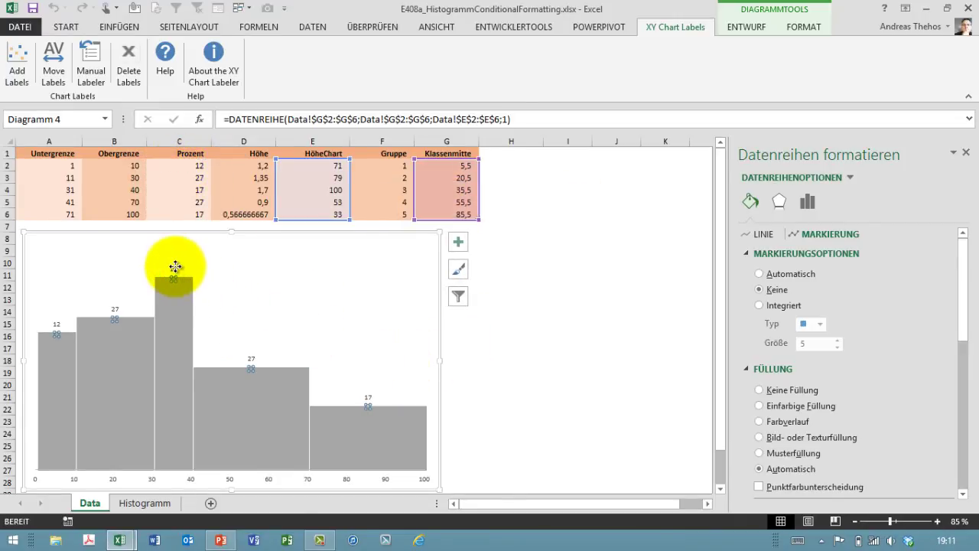
Step: Format the new percentage labels as bold 11-point text
click(174, 268)
click(67, 27)
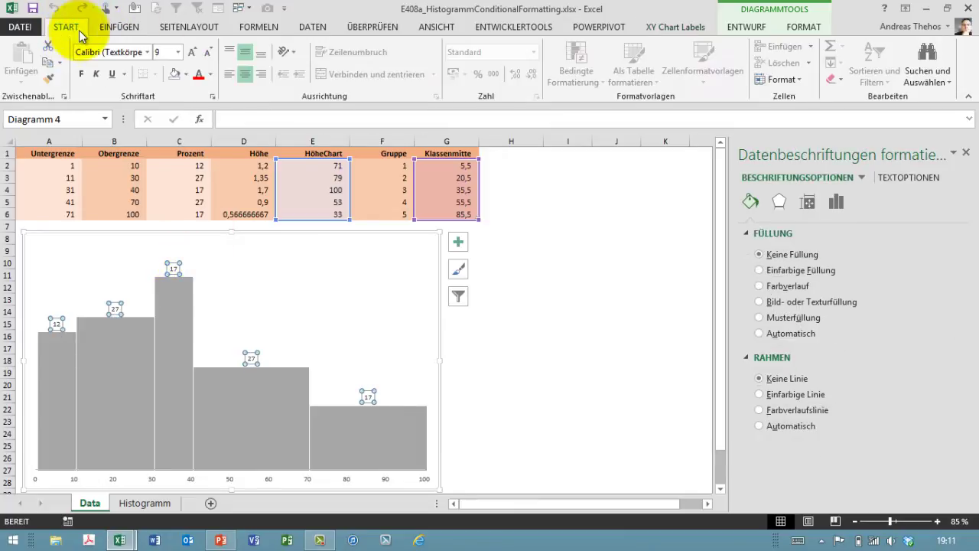
click(193, 54)
click(194, 54)
click(81, 74)
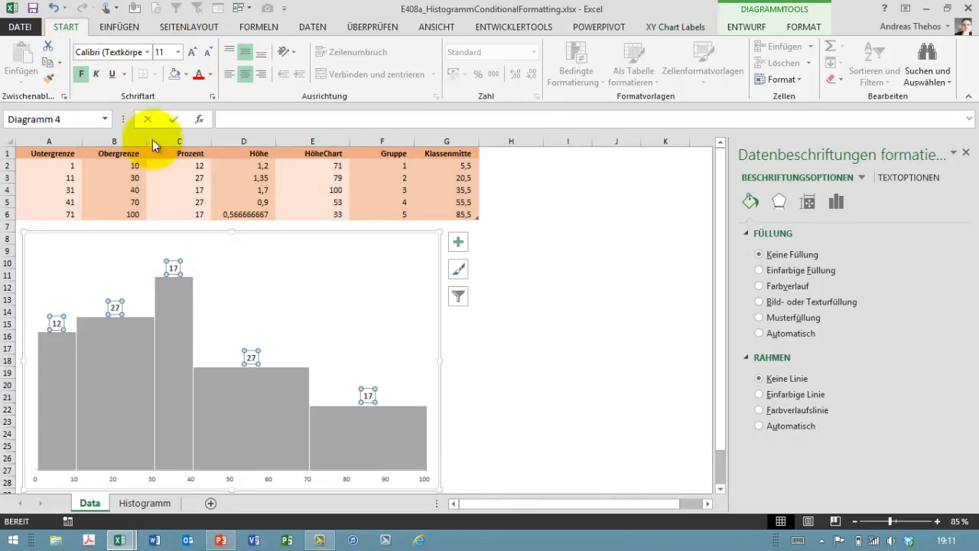
click(432, 330)
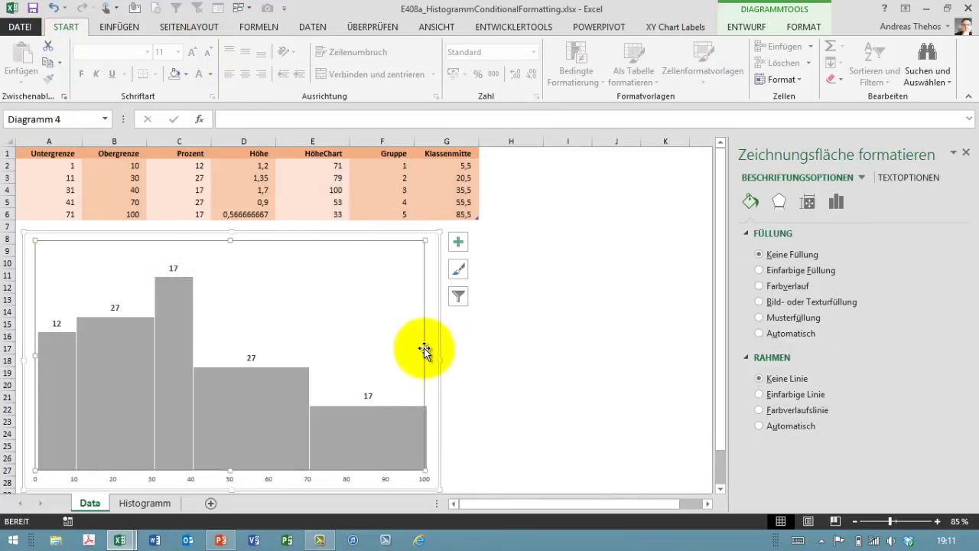
click(177, 215)
Step: Change the Prozent values to 12 in C6 and 33 in C5
text(12)
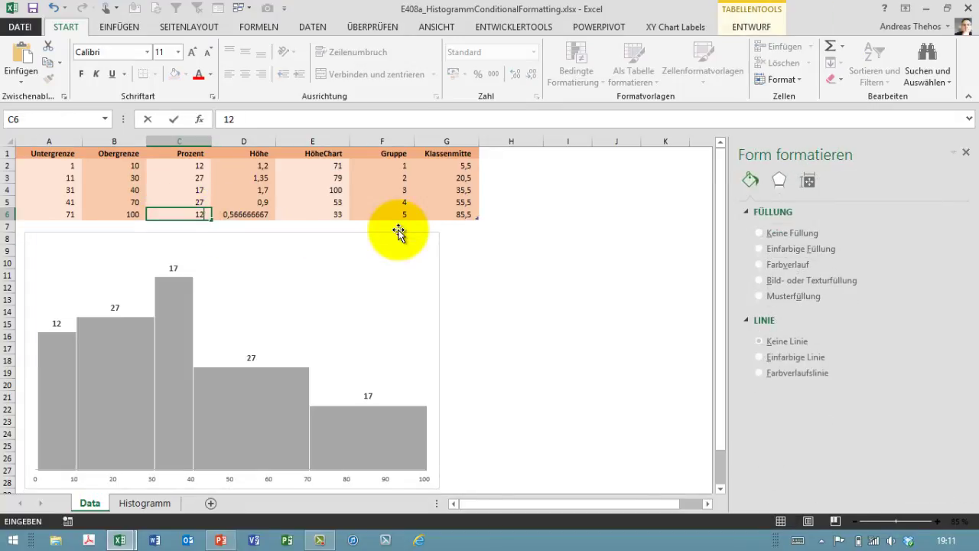
key(Return)
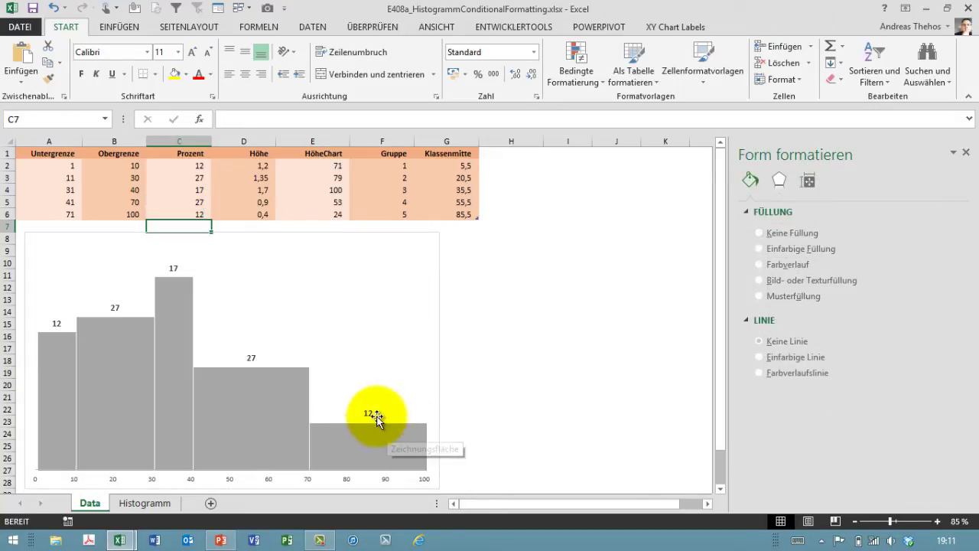
click(193, 201)
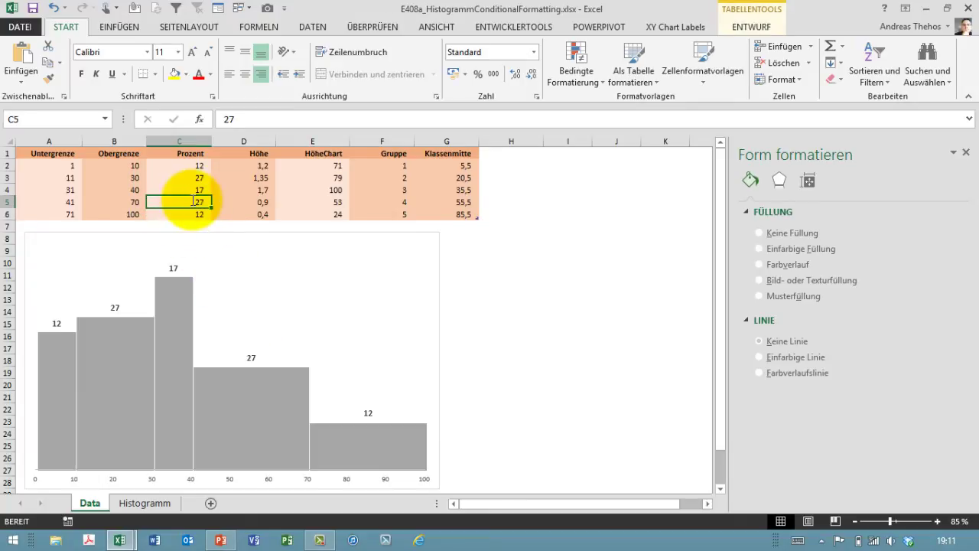
text(33)
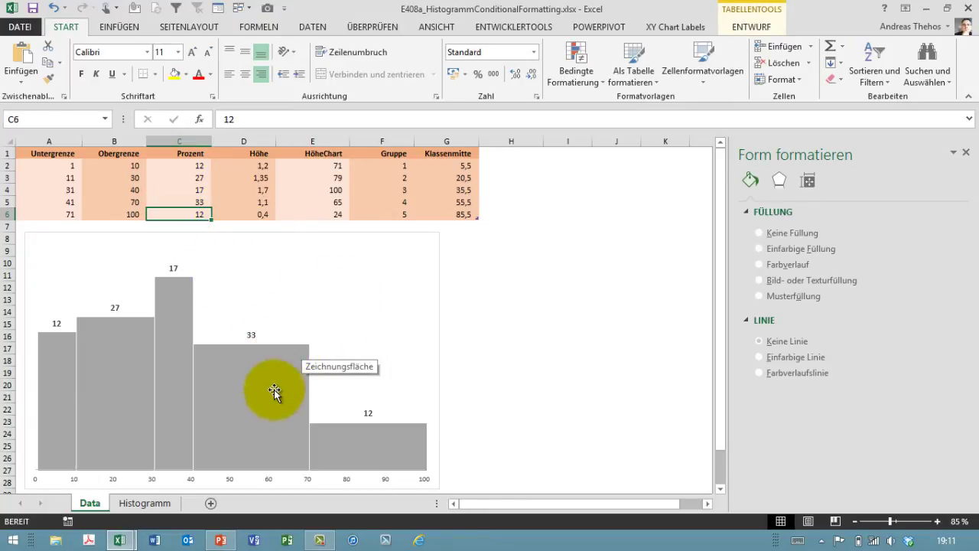
click(233, 469)
click(232, 479)
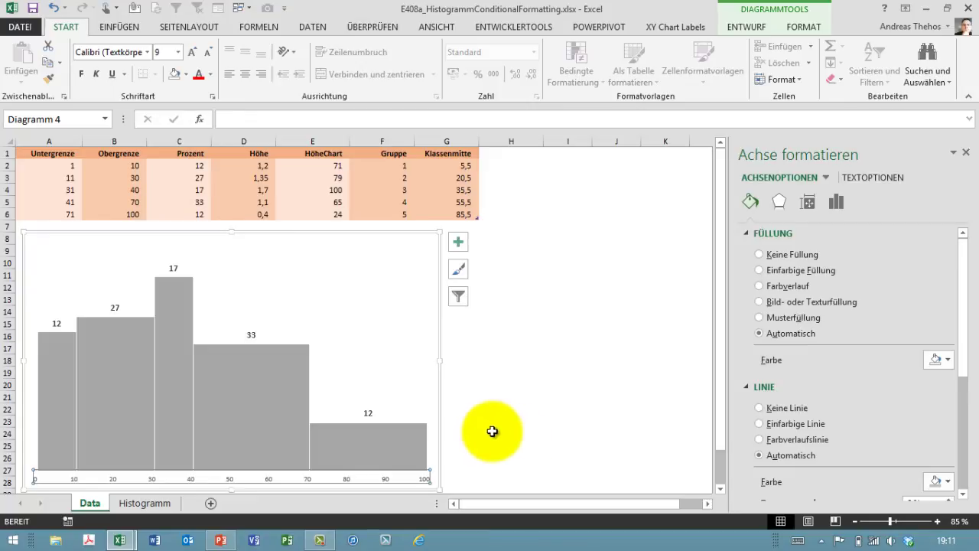
Step: Extend the plot area's bottom edge slightly downward
click(298, 298)
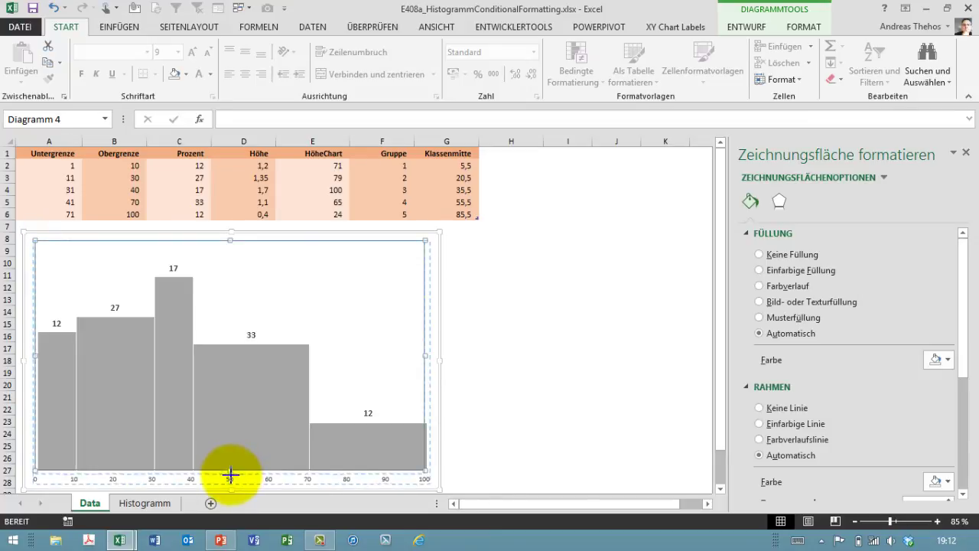
drag(230, 470, 231, 476)
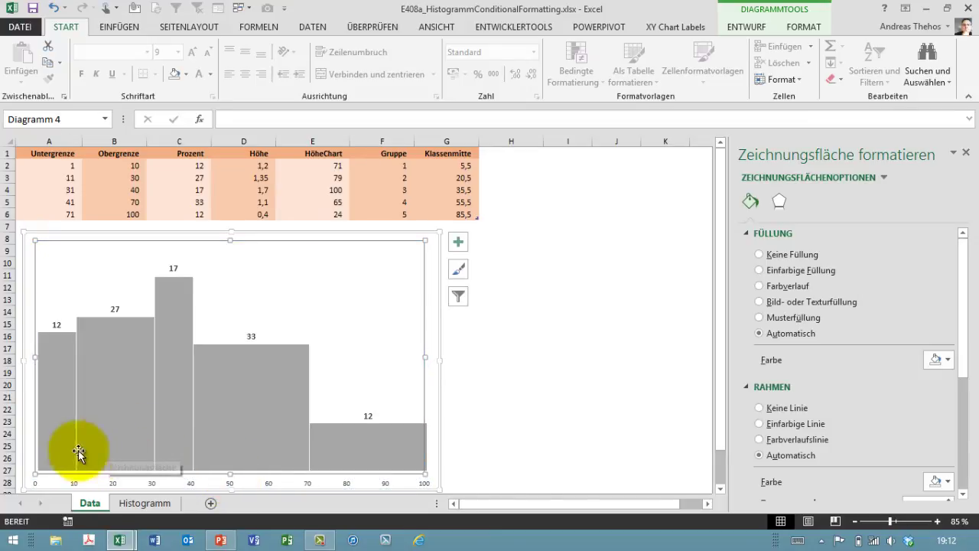
click(492, 453)
click(467, 347)
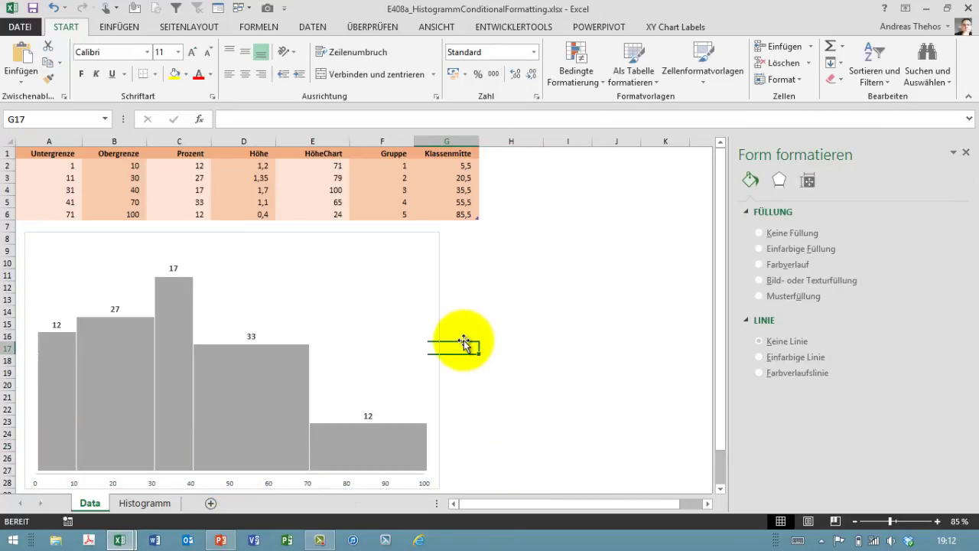
Step: Set the chart outline to Kein Rahmen so the chart has no outer border
right_click(439, 253)
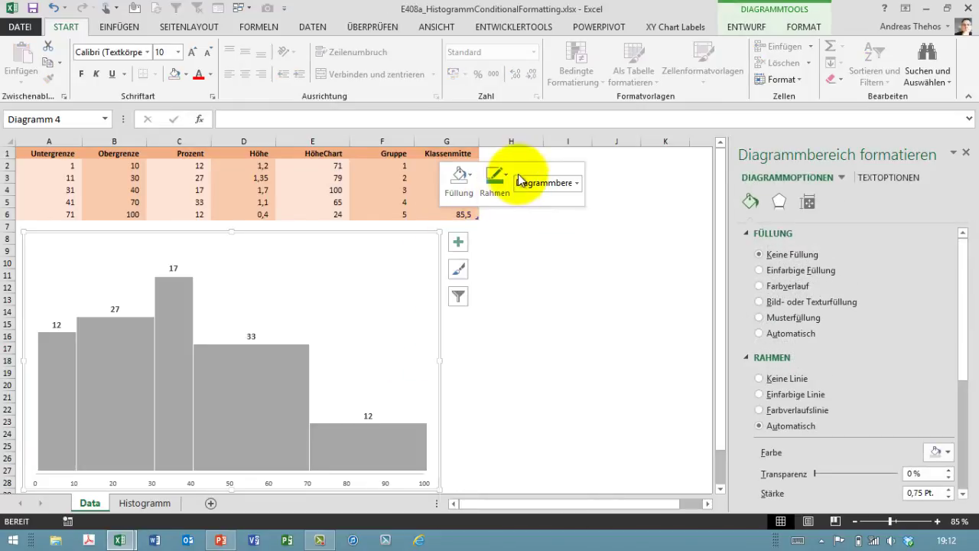
click(496, 180)
click(506, 337)
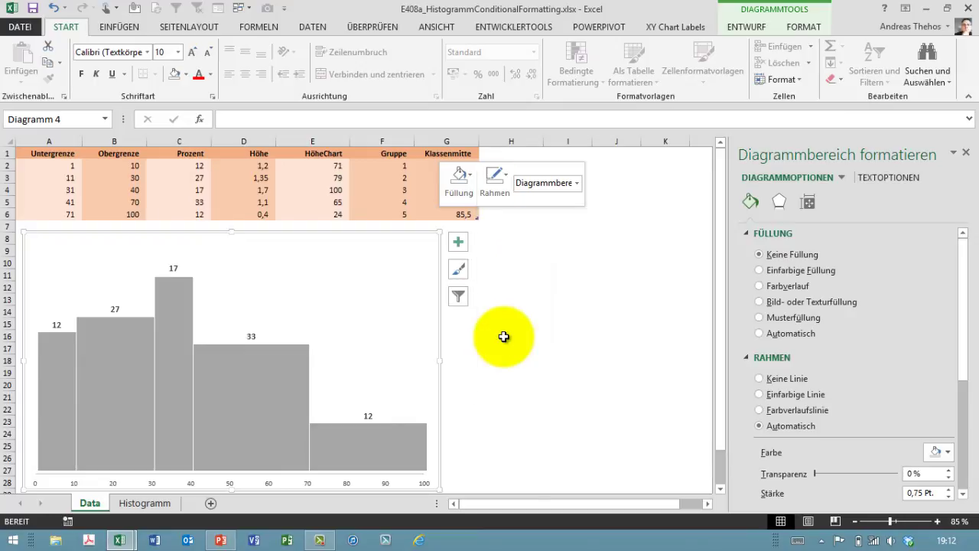
click(513, 328)
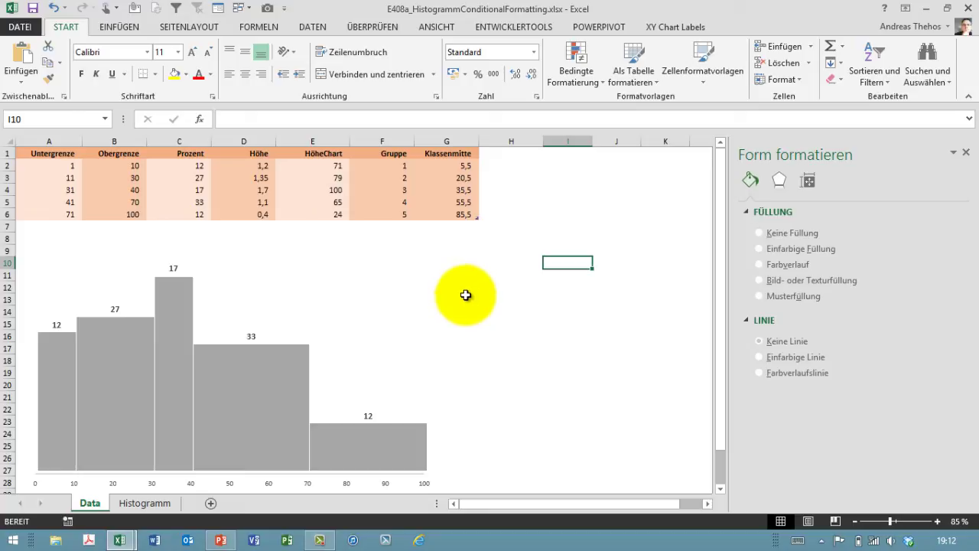
click(308, 480)
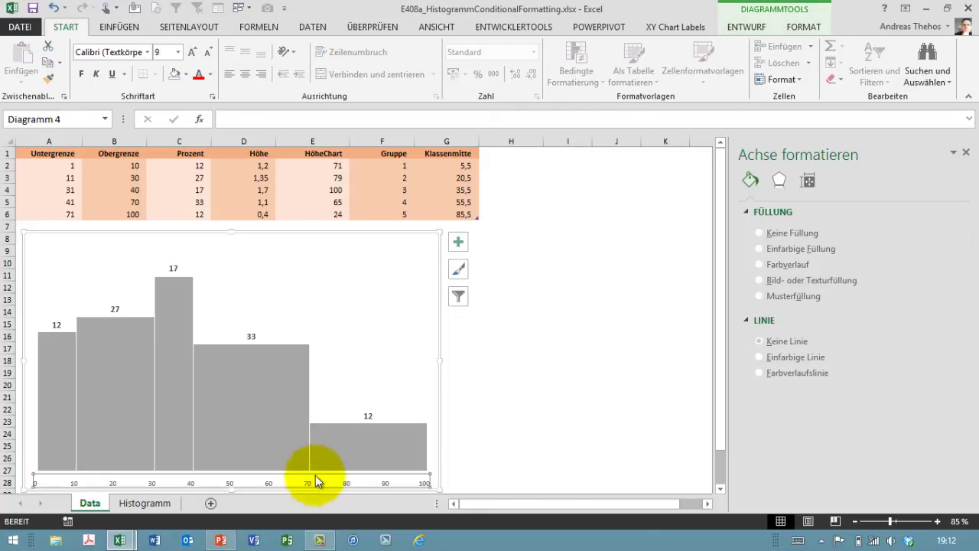
click(440, 376)
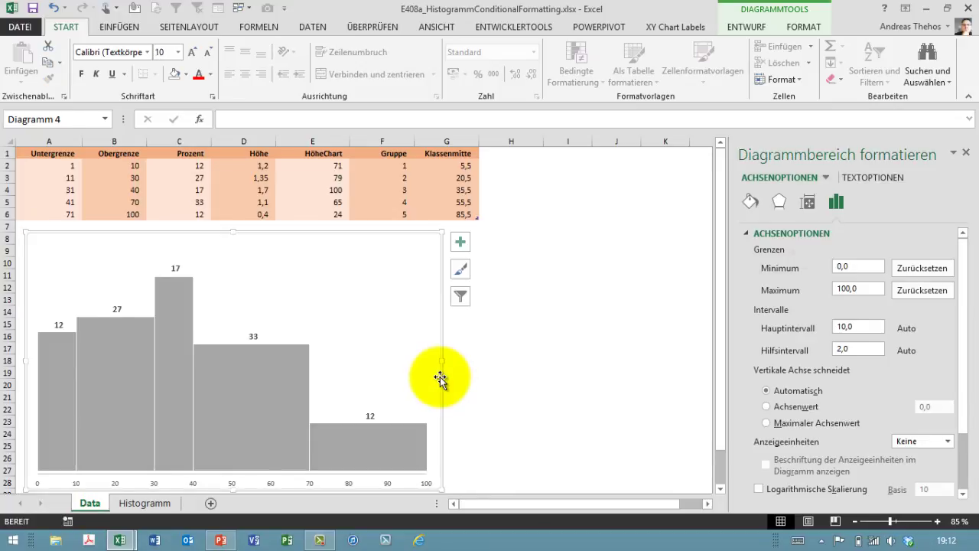
click(495, 388)
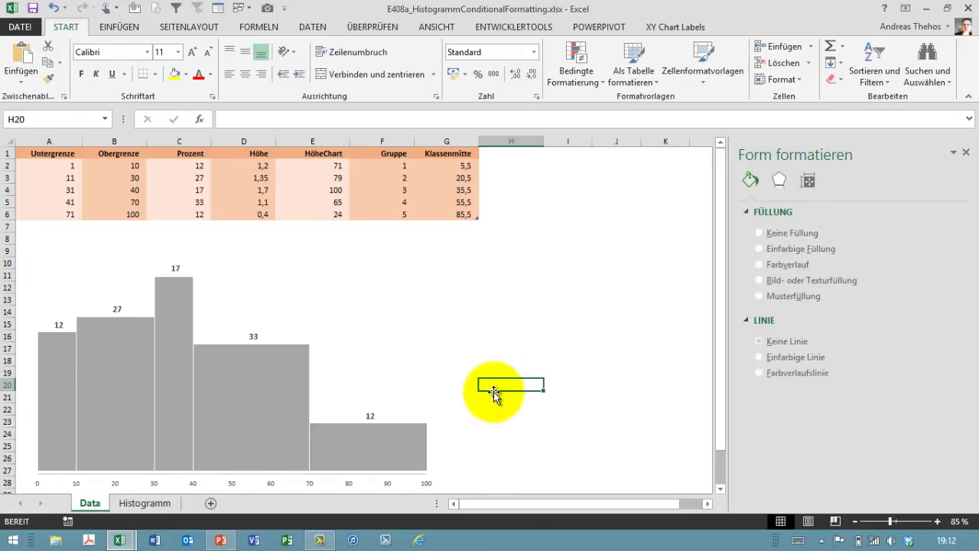